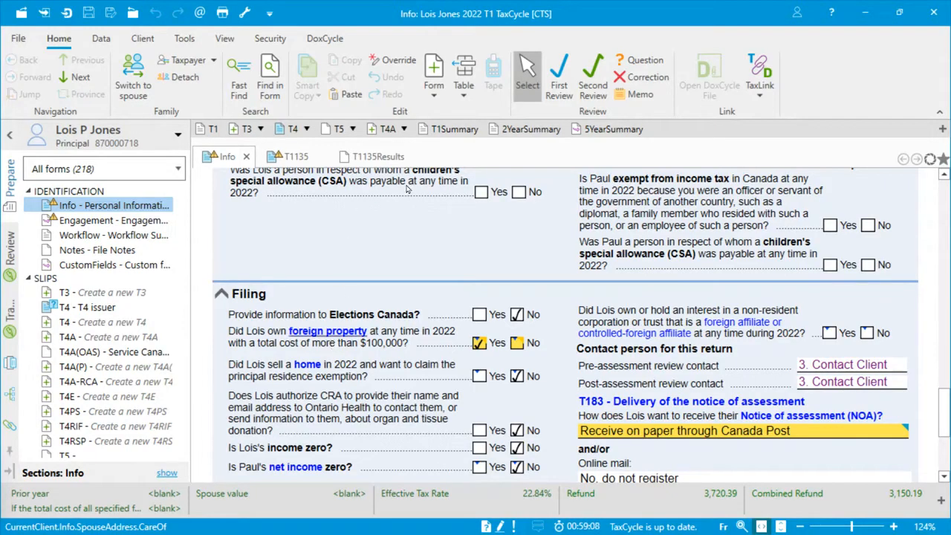
- Open the client's T1135 form and set the reporting method to Simplified
left_click(296, 158)
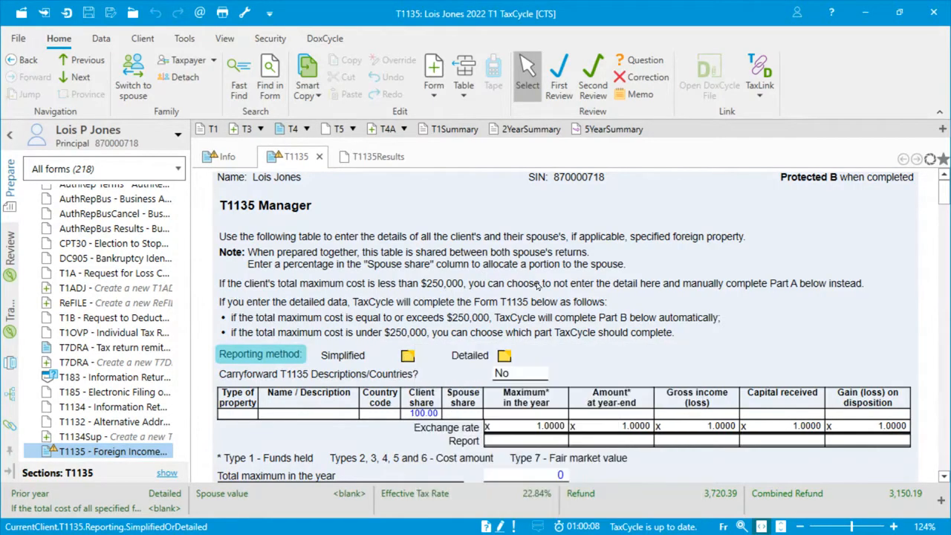
left_click(408, 355)
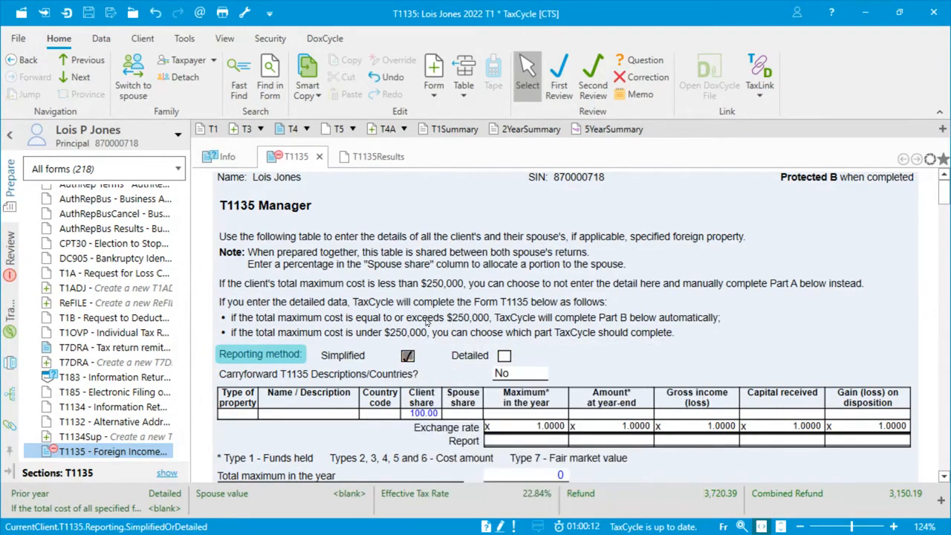
- Add a foreign property entry of type 2, Shares of non-resident corporations, named Dell with country code USA
scroll(427, 321, "down", 1)
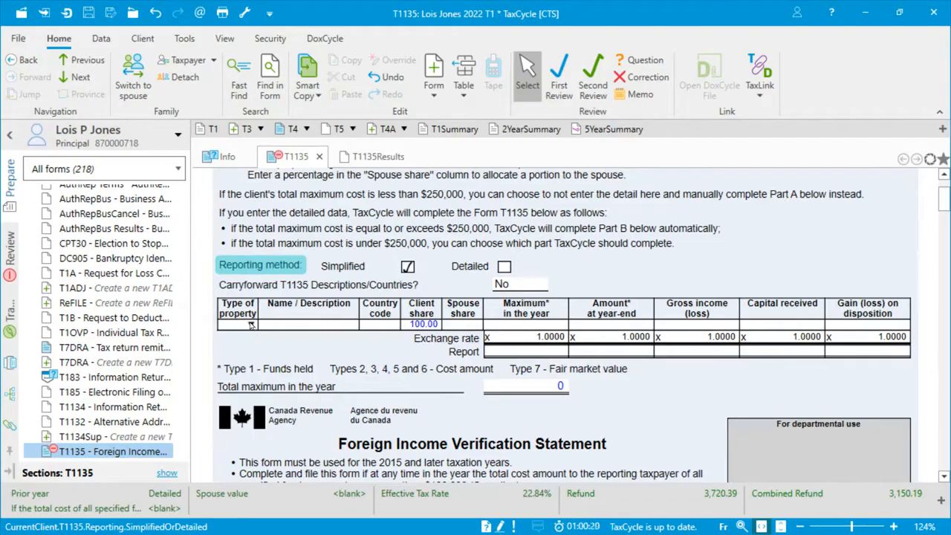
left_click(251, 325)
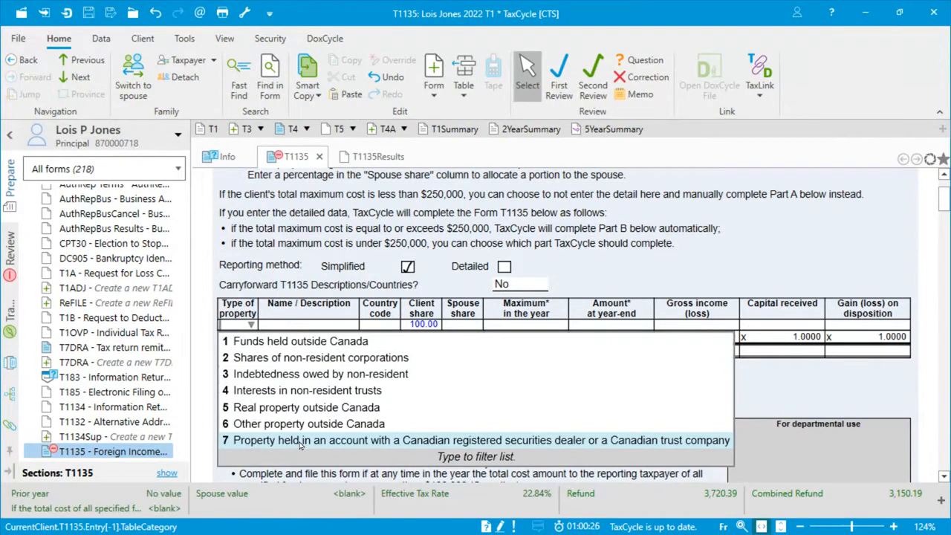
left_click(307, 362)
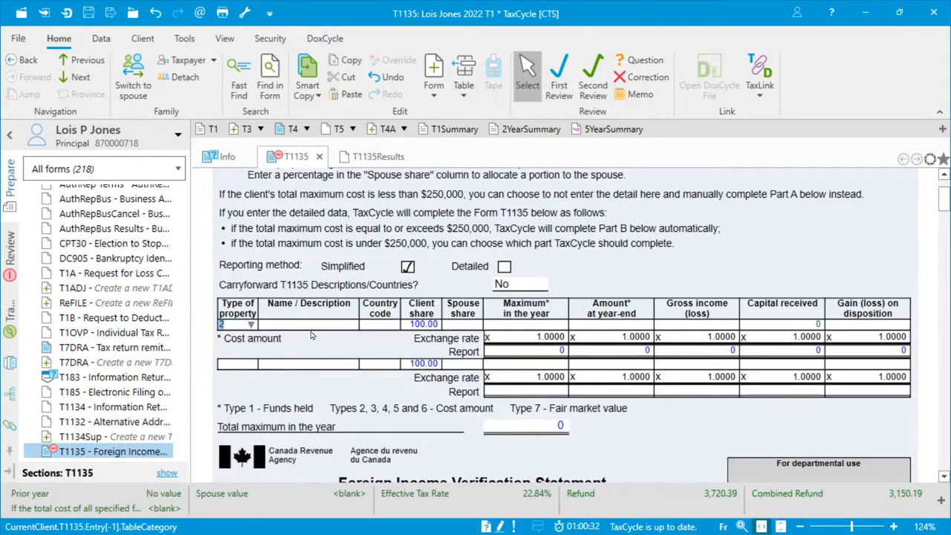
left_click(312, 328)
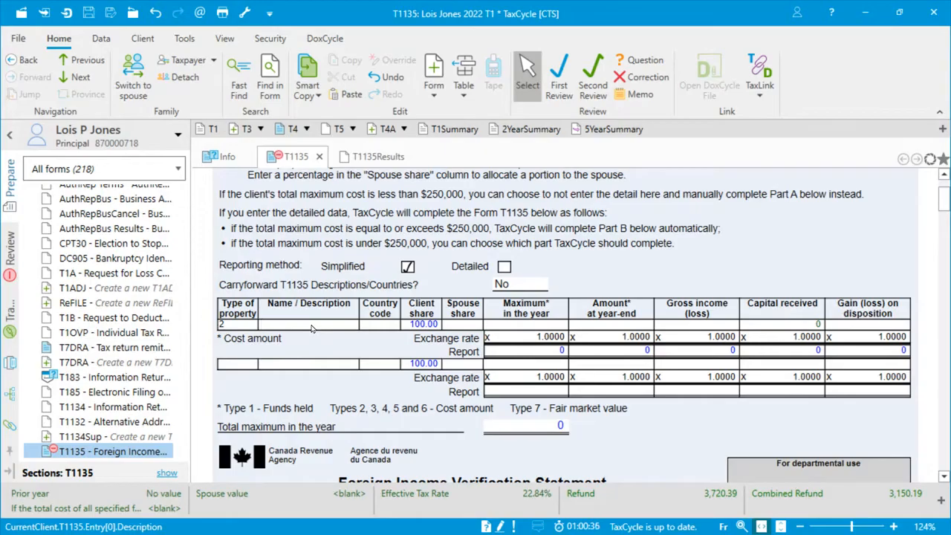
type("Dell")
left_click(387, 325)
type("USA")
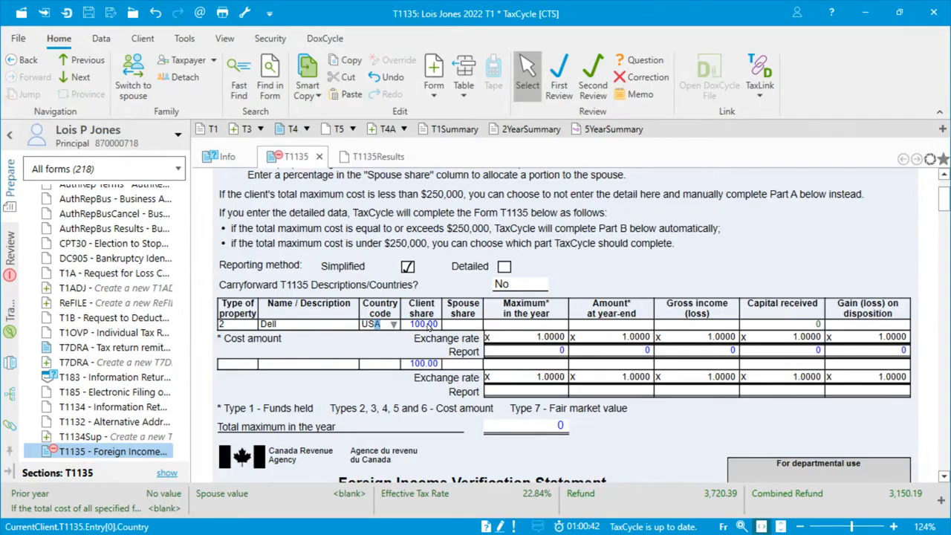
left_click(427, 326)
- Enter the Dell amounts: maximum in the year 20,000, year-end amount 15,000, gross income 2,000 and gain on disposition 2,500
left_click(517, 327)
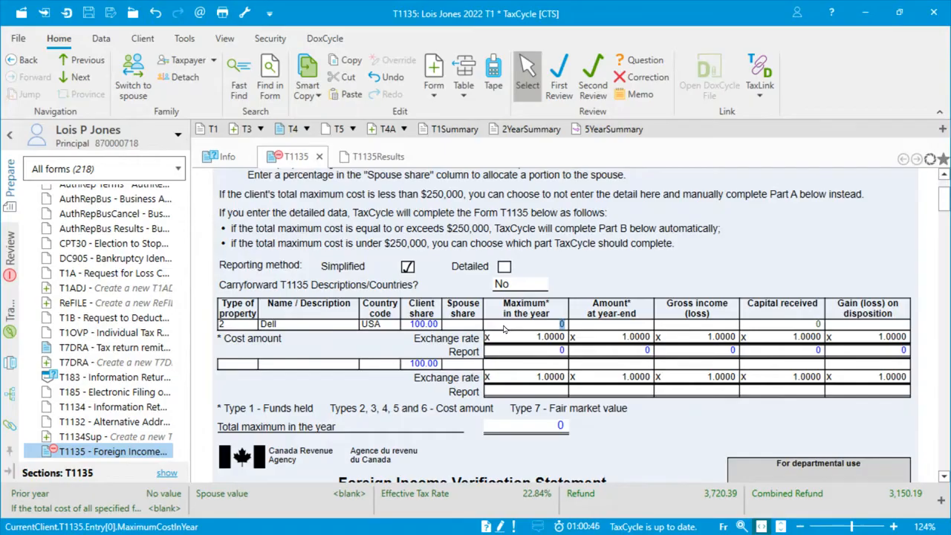
type("20,000")
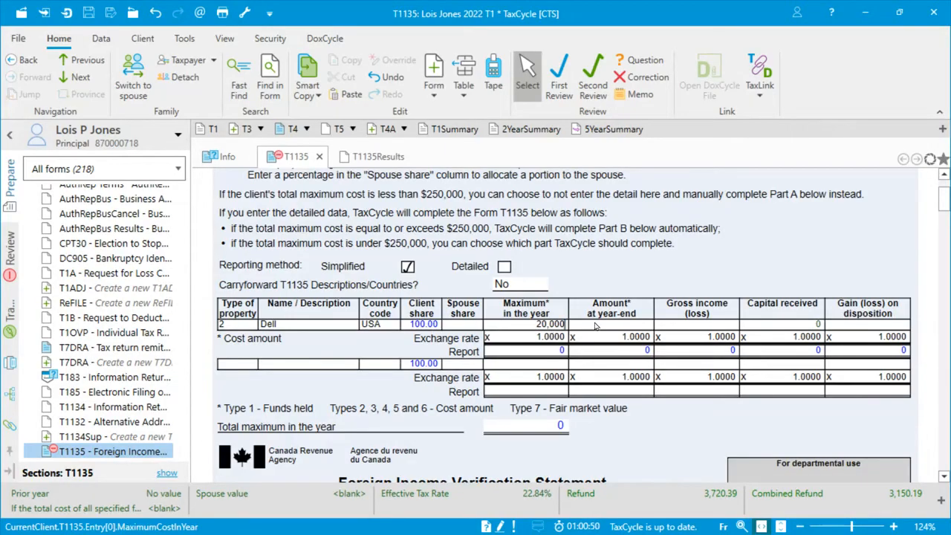
key("Tab")
type("15000")
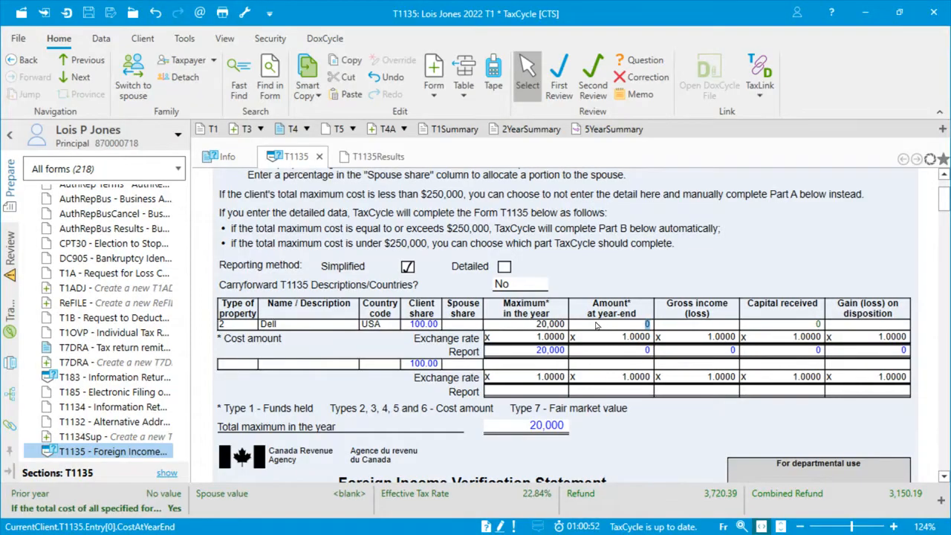
left_click(678, 328)
type("2000")
left_click(770, 324)
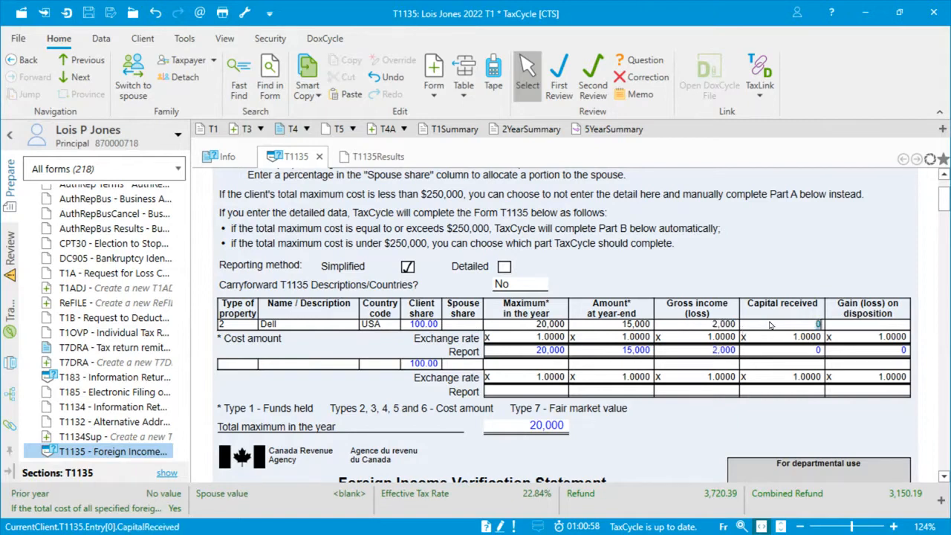
left_click(854, 325)
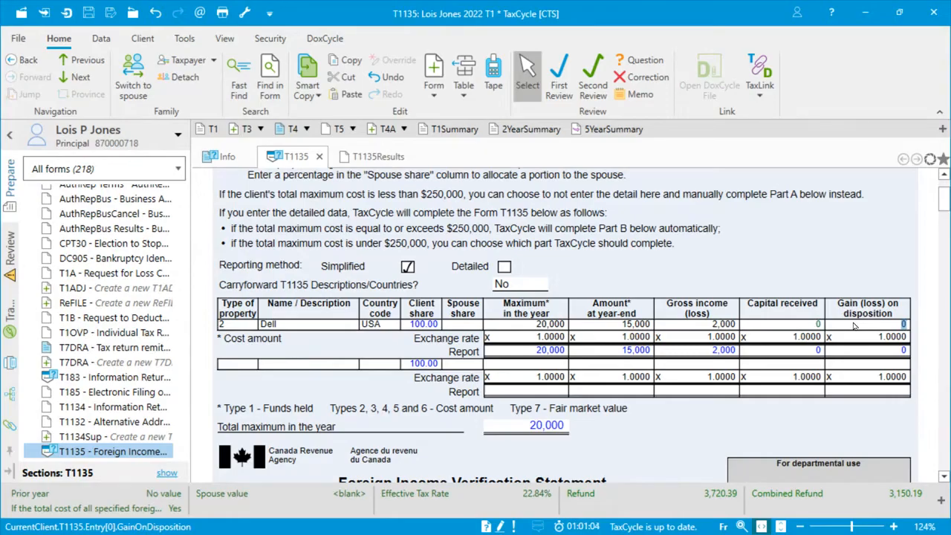
type("2500")
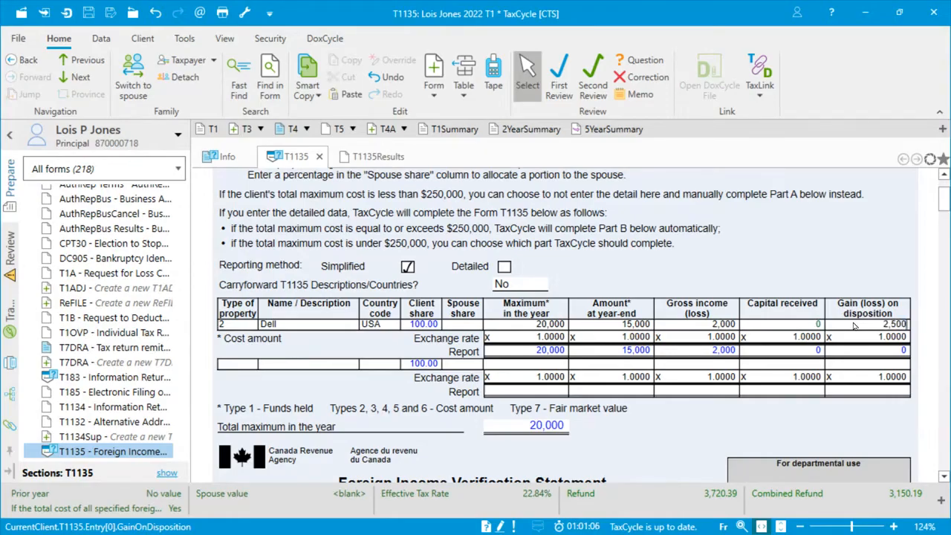
left_click(700, 328)
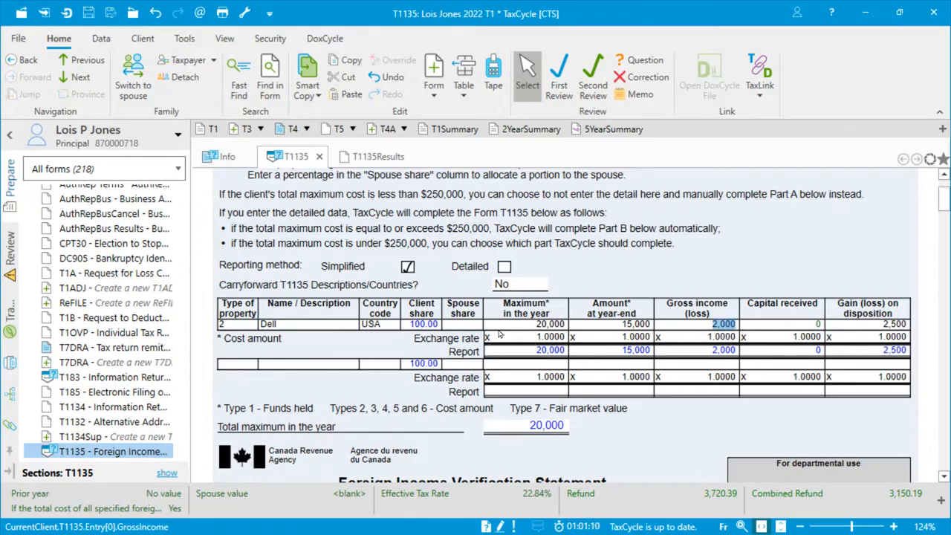
- Review the identification section and Part A of the client's Foreign Income Verification Statement, including property type, country code and income amounts
scroll(434, 391, "down", 5)
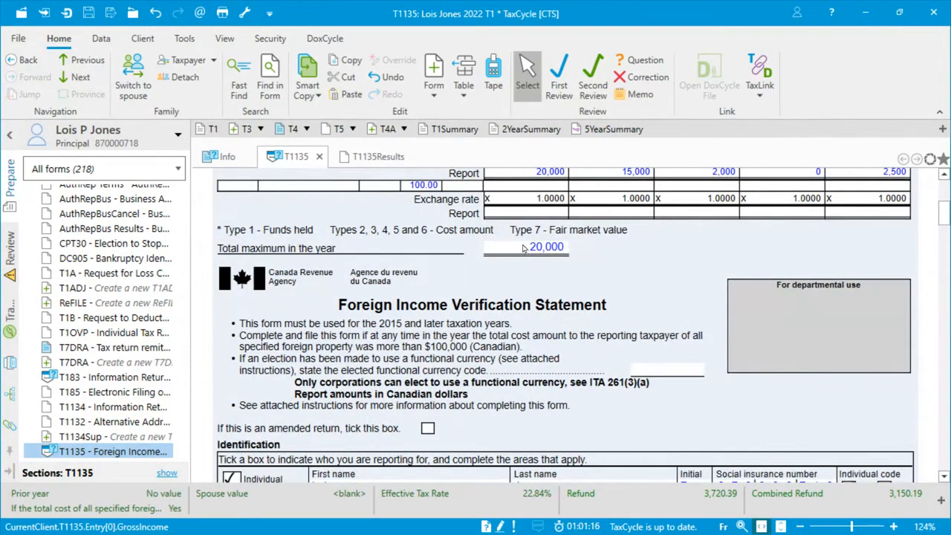
scroll(494, 350, "down", 5)
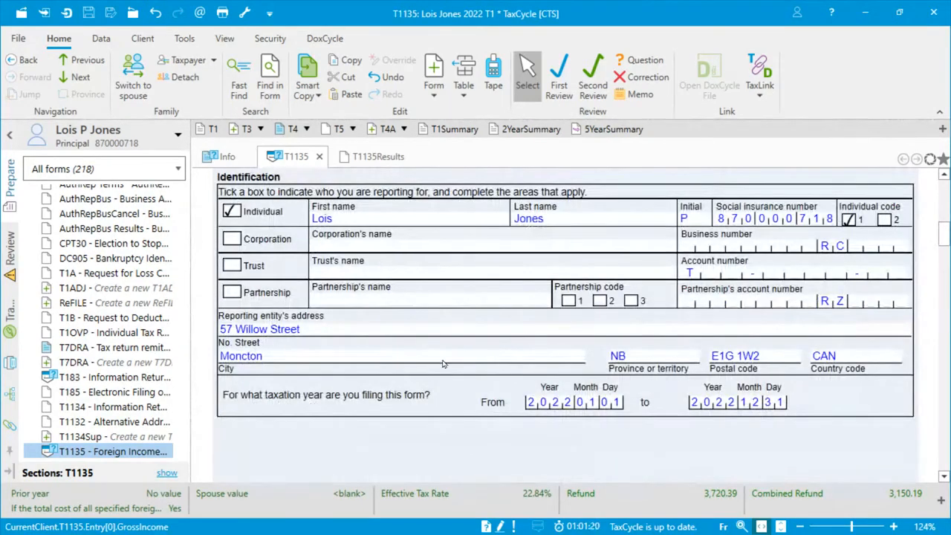
scroll(445, 364, "down", 5)
scroll(442, 363, "down", 2)
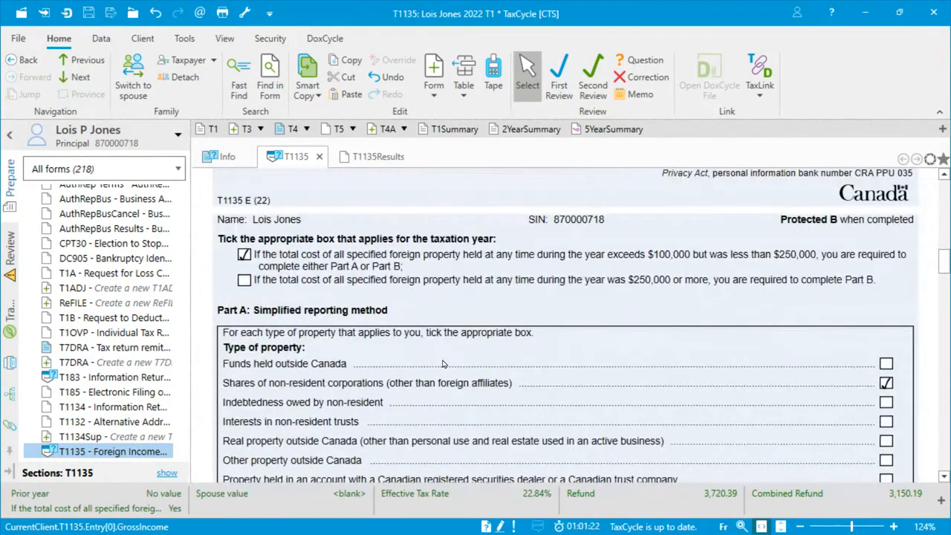
scroll(443, 363, "down", 2)
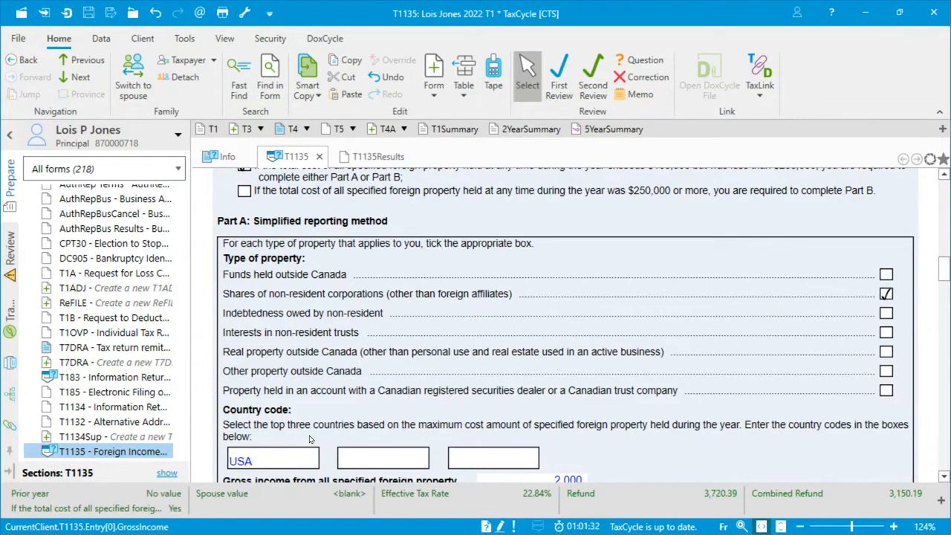
scroll(312, 439, "down", 3)
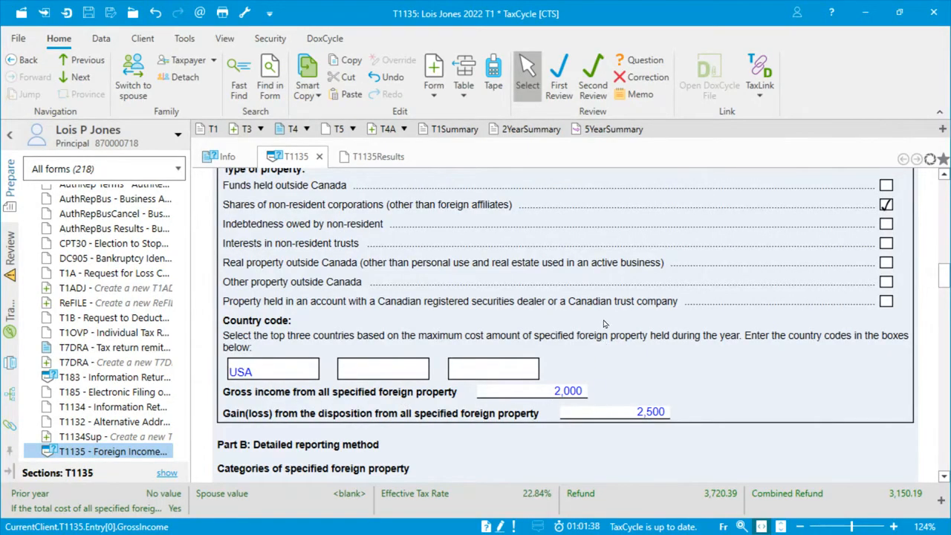
scroll(604, 321, "up", 2)
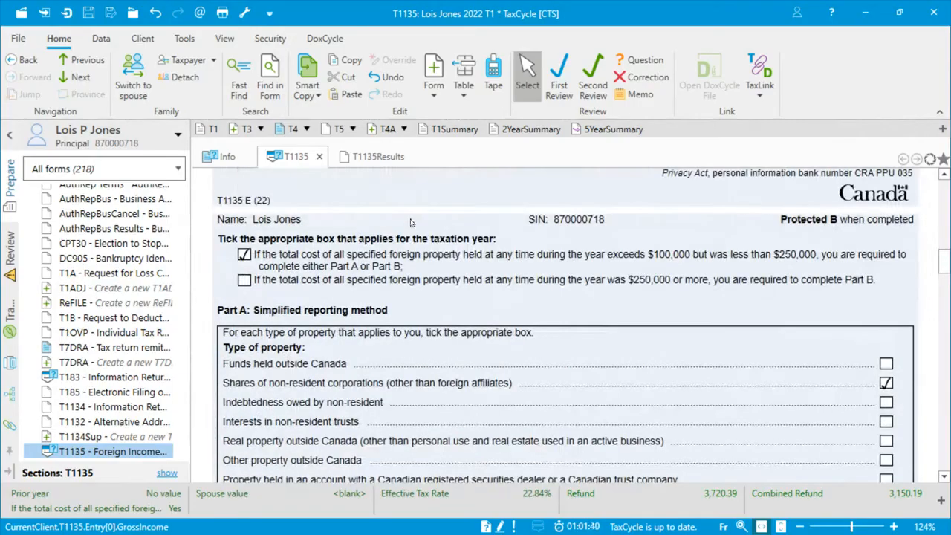
- Switch to the spouse's return and check the Part A and identification sections of their T1135
left_click(139, 83)
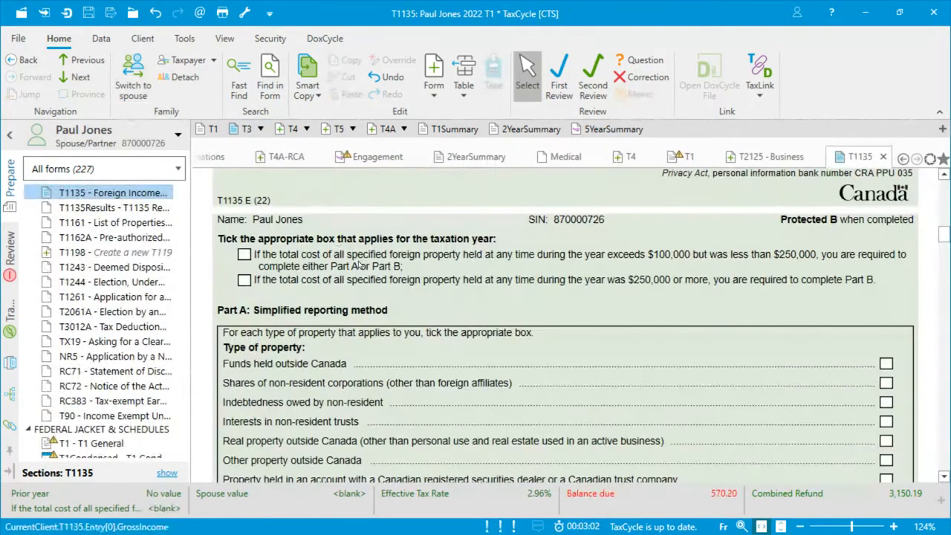
scroll(354, 295, "up", 5)
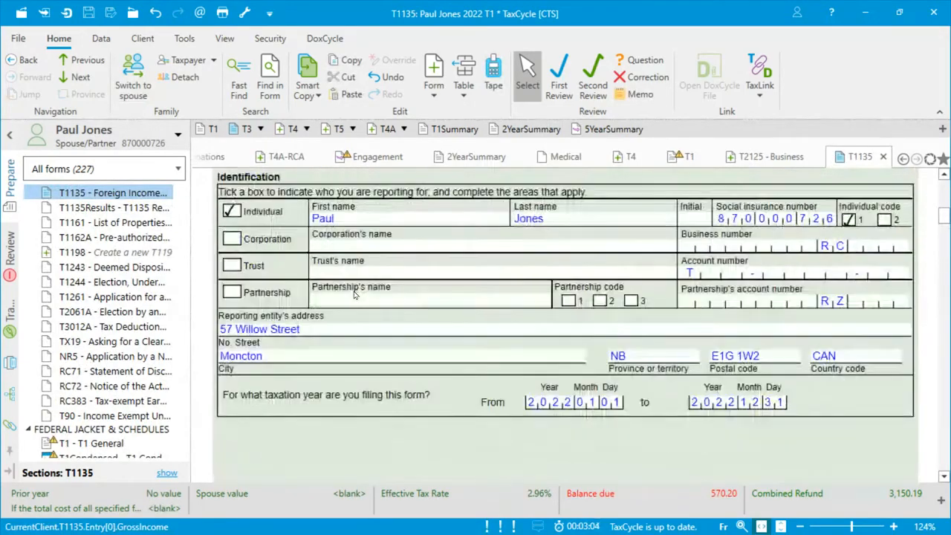
scroll(354, 295, "up", 1)
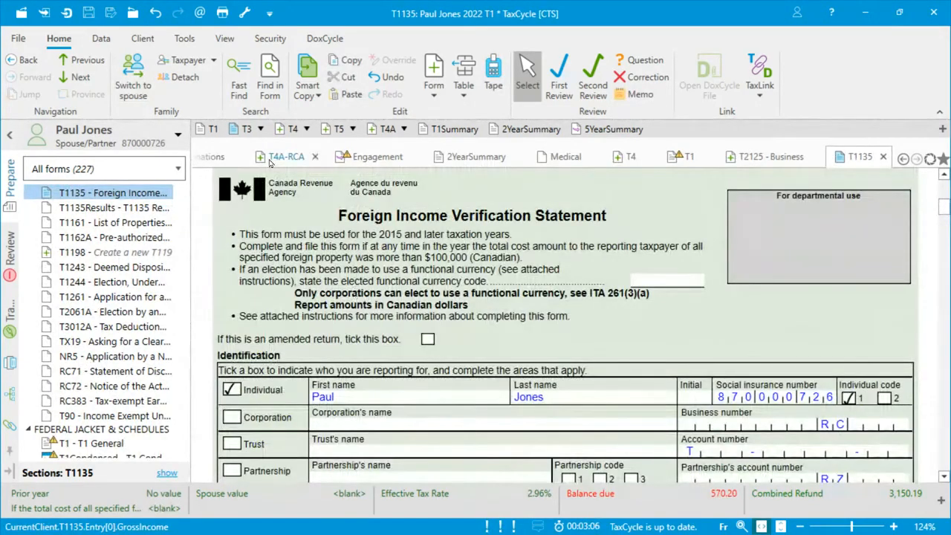
- Return to the client's T1135 and set the spouse share of the Dell entry to 50
left_click(138, 83)
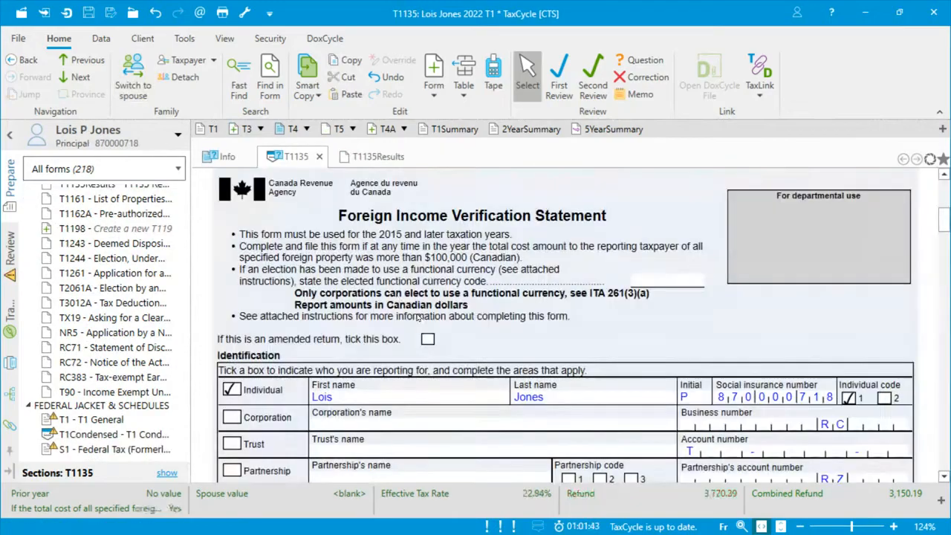
scroll(473, 402, "down", 1)
scroll(473, 402, "up", 3)
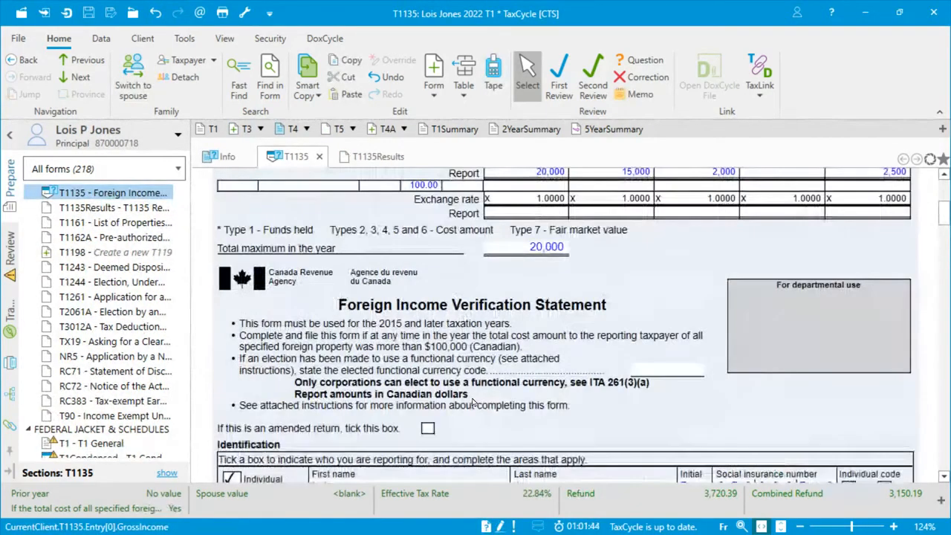
left_click(468, 235)
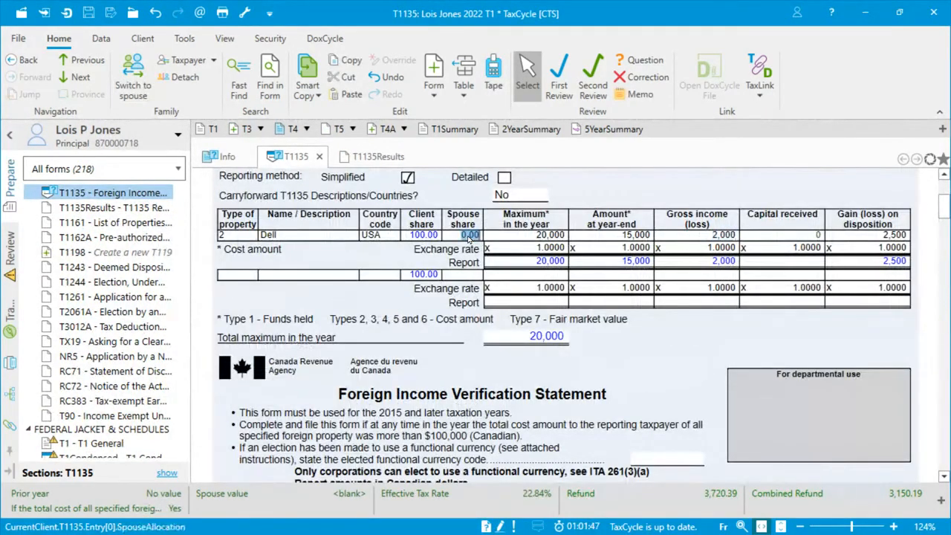
type("50")
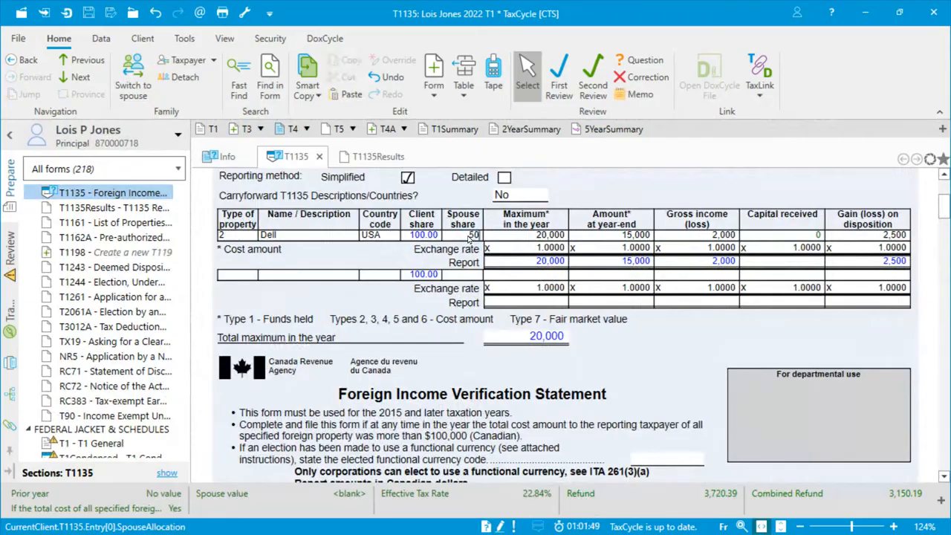
key("Tab")
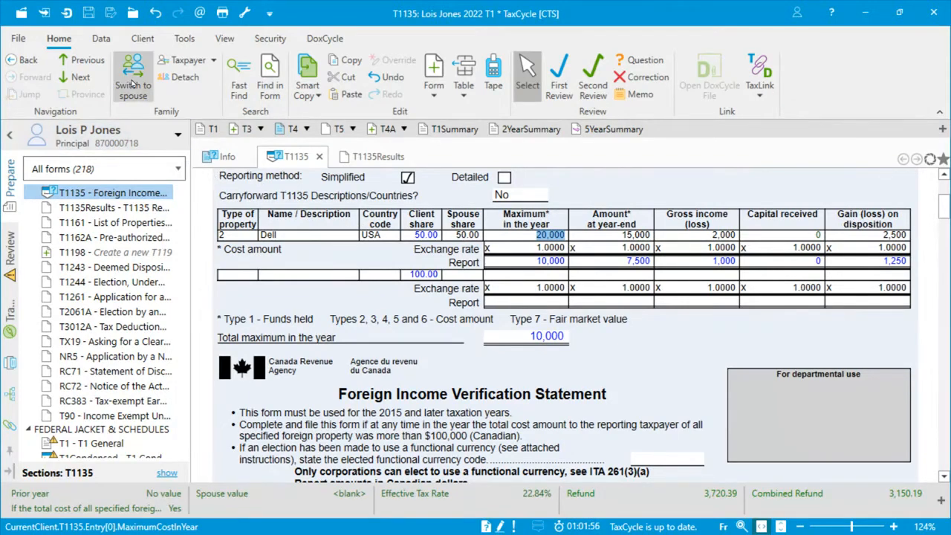
- Examine the allocated amounts in the property table and Part A on the spouse's T1135, ending back on the client's return
left_click(153, 97)
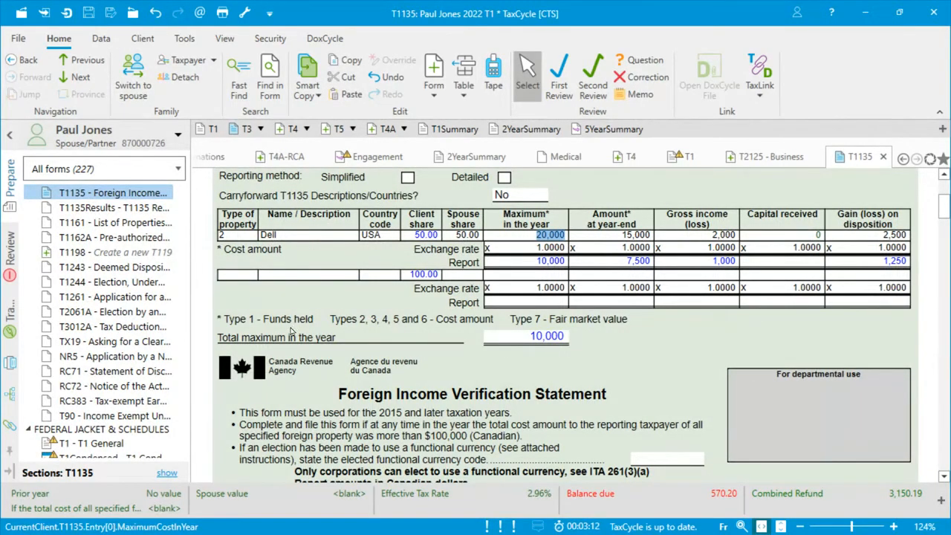
scroll(291, 331, "down", 10)
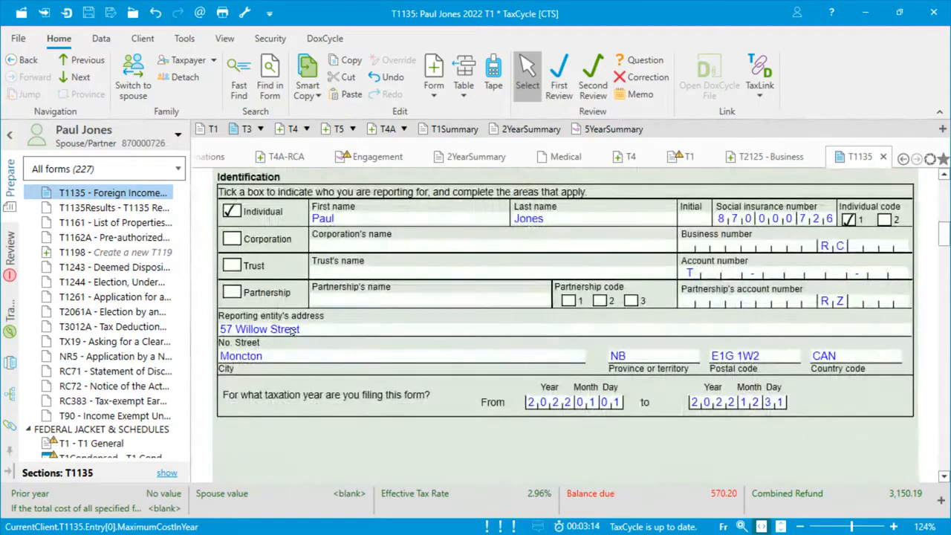
scroll(290, 332, "down", 8)
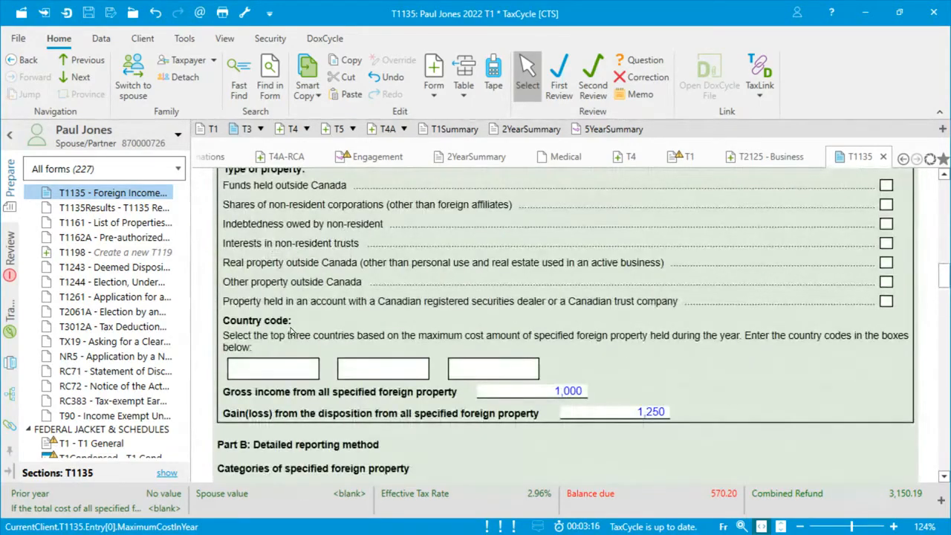
scroll(290, 331, "up", 2)
scroll(290, 332, "down", 3)
scroll(561, 244, "up", 15)
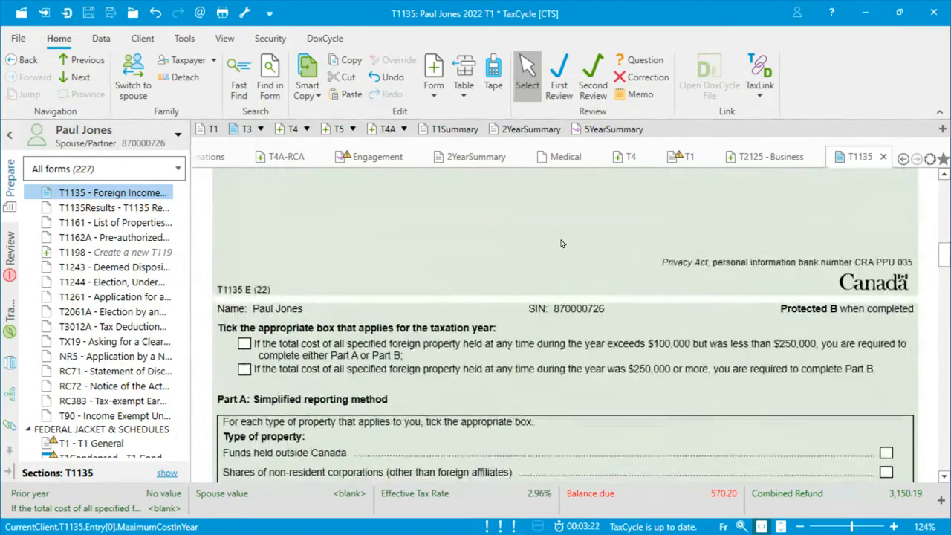
scroll(561, 243, "up", 14)
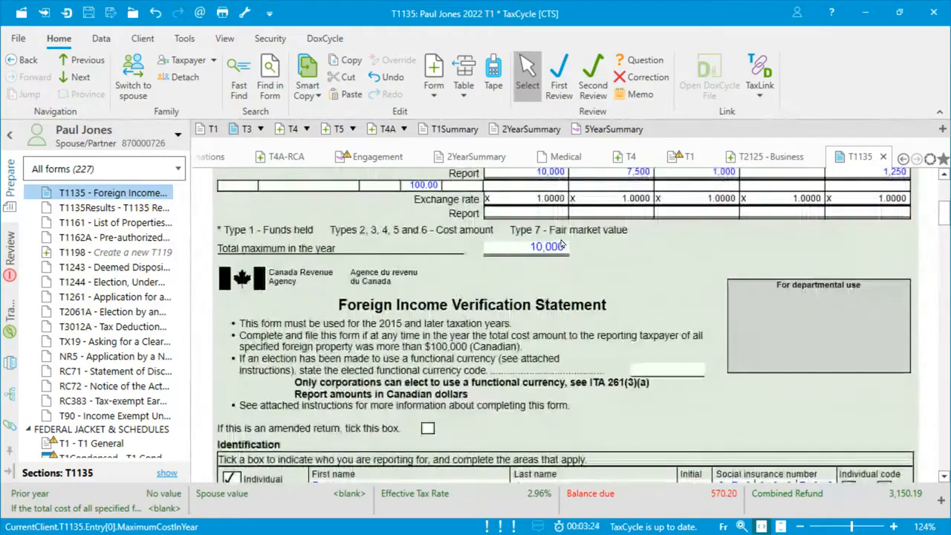
scroll(560, 245, "up", 3)
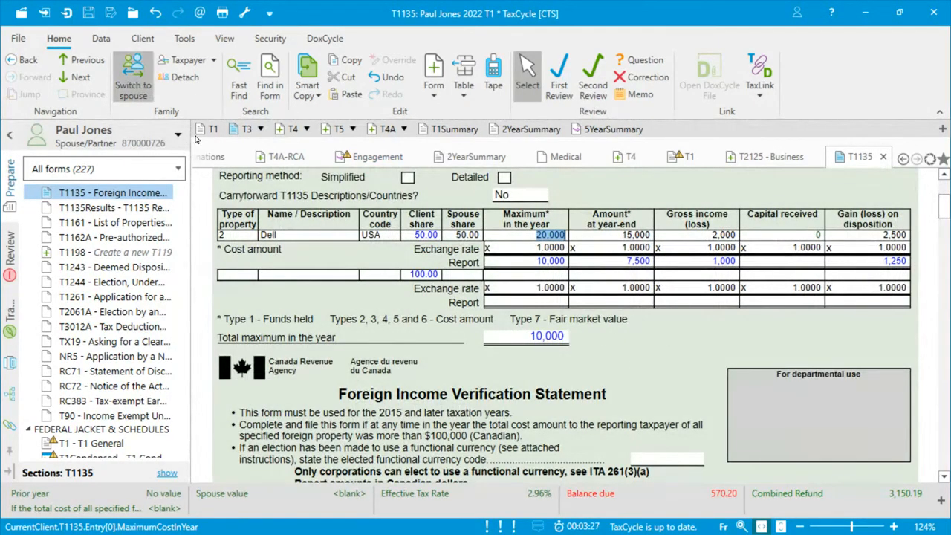
left_click(134, 84)
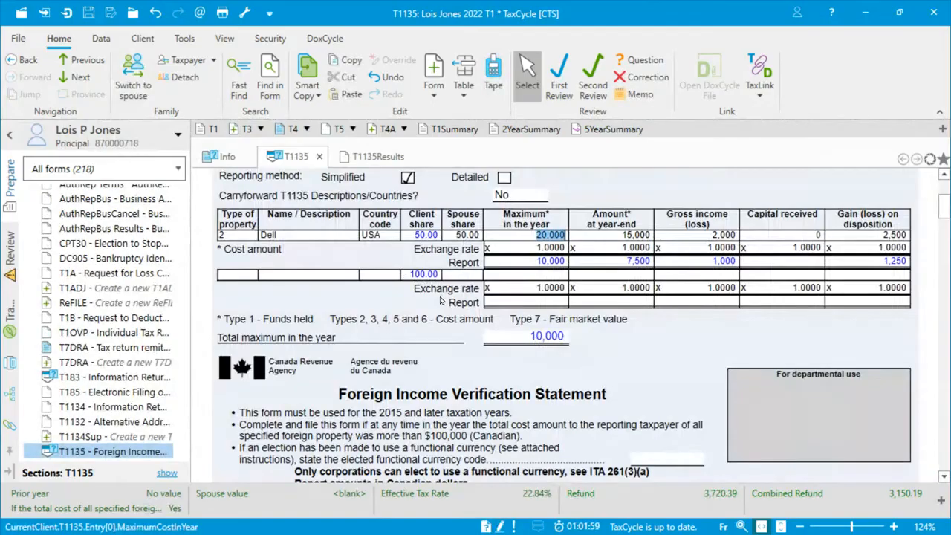
- Add a second property entry of type 5, real property outside Canada, described as Rental Property with country code USA
left_click(250, 274)
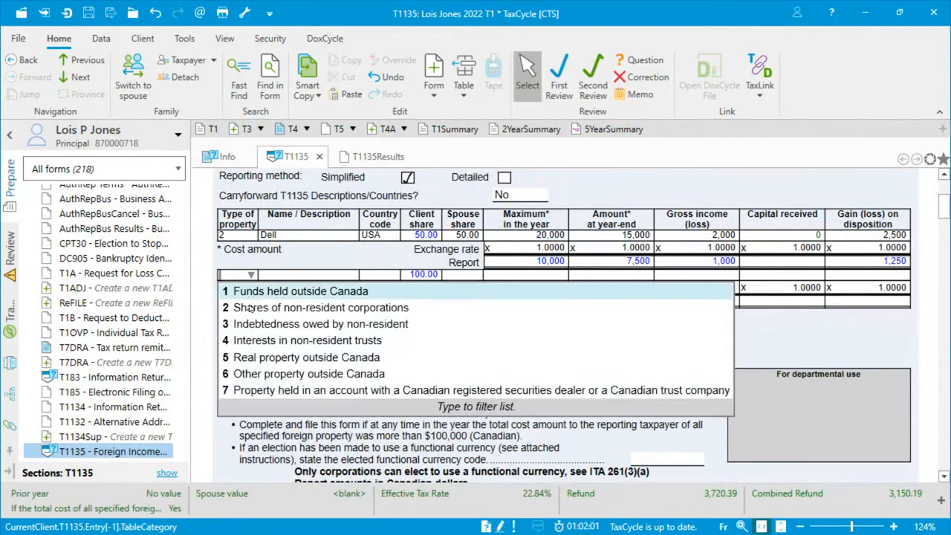
left_click(257, 358)
left_click(325, 277)
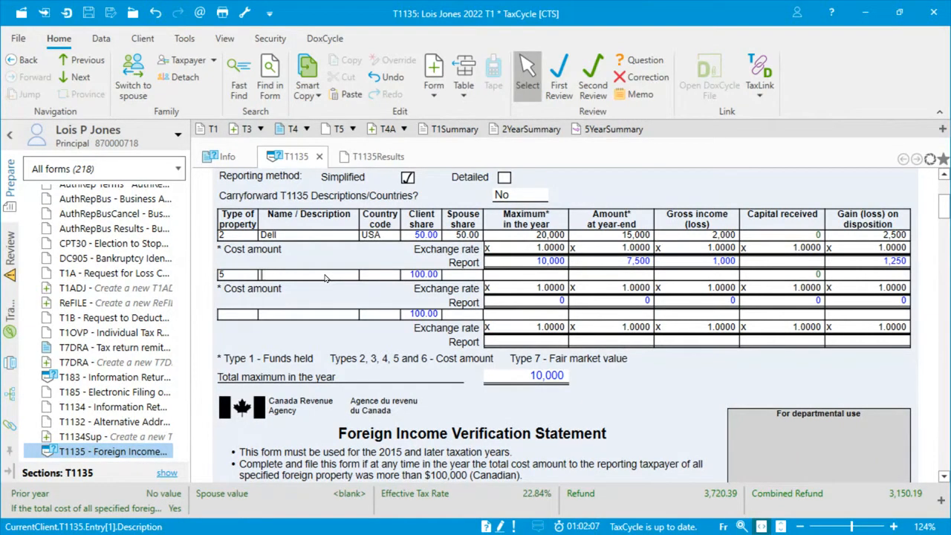
type("Rental Property")
left_click(378, 276)
left_click(393, 275)
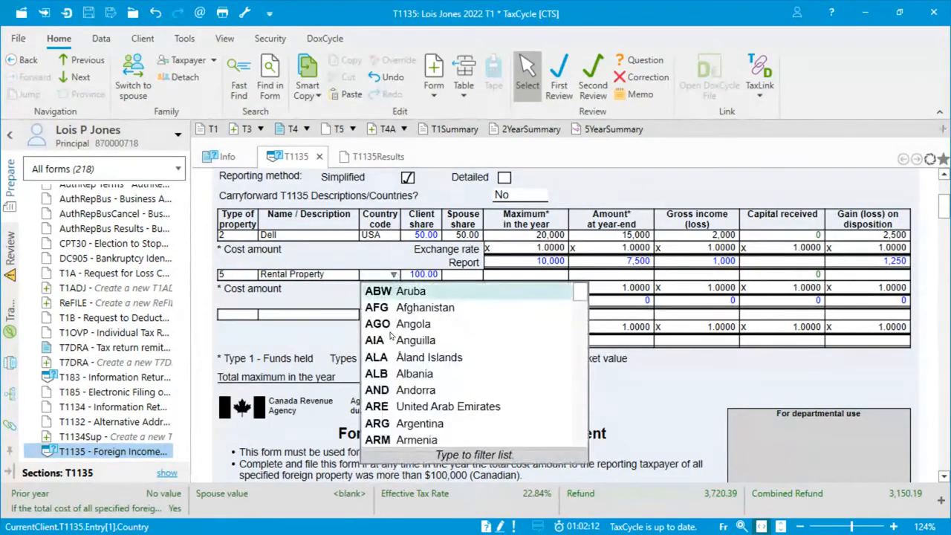
scroll(379, 469, "down", 3)
scroll(436, 358, "down", 10)
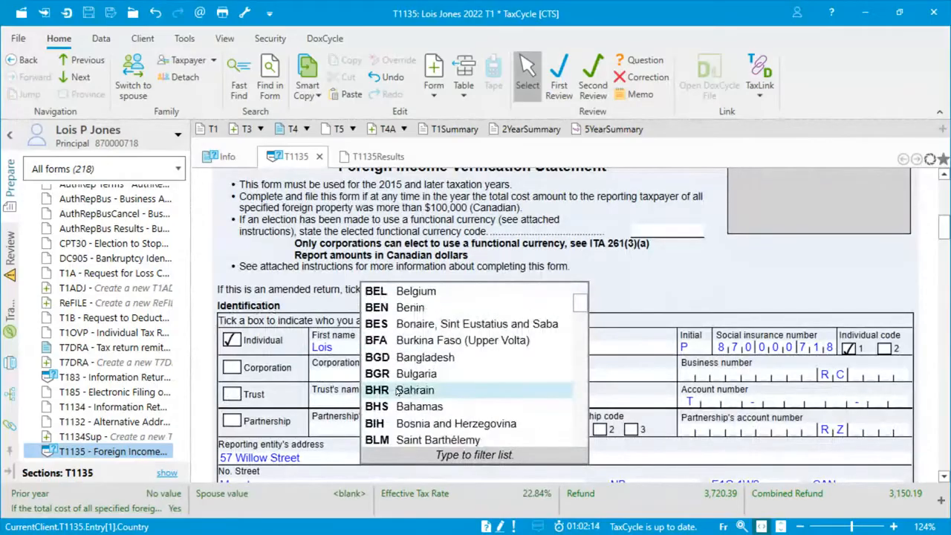
type("u")
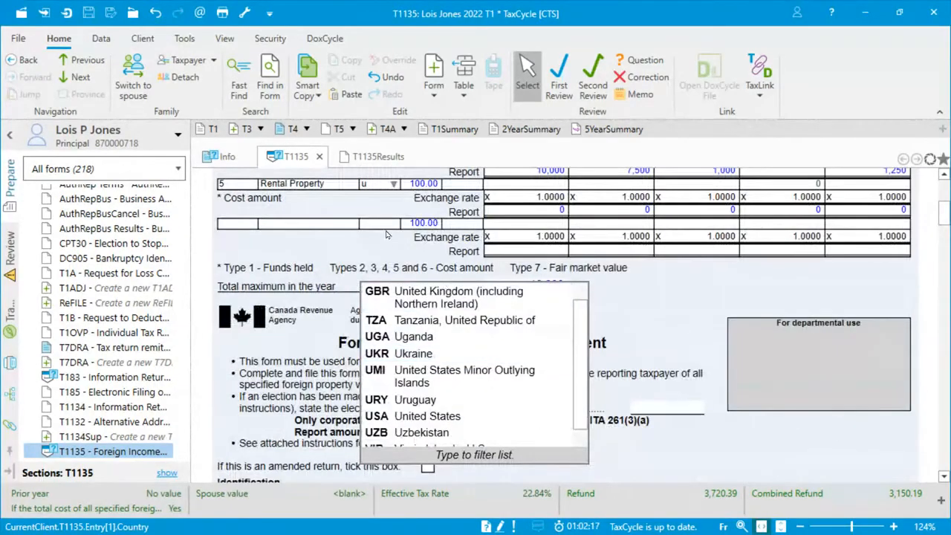
left_click(395, 416)
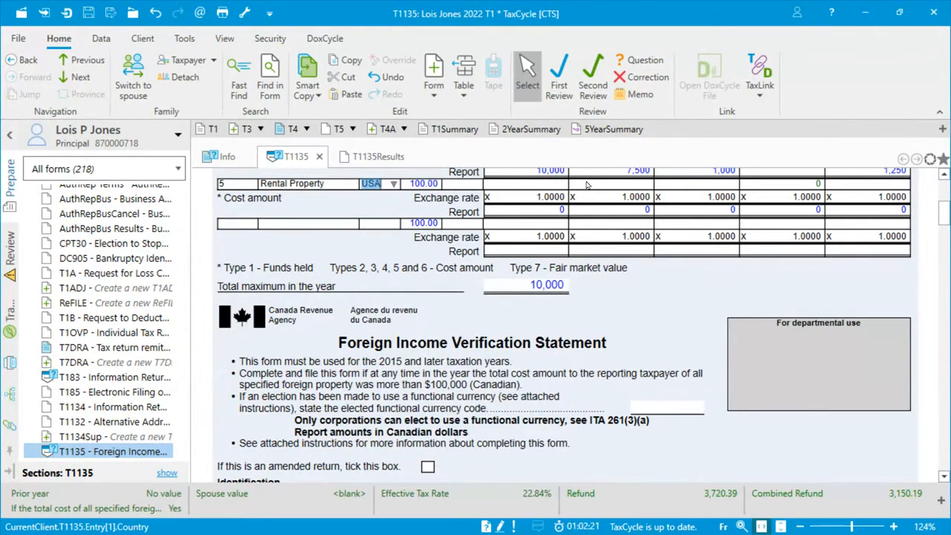
- Set the Rental Property's spouse share to 50 and enter 300,000 as both its maximum in the year and its year-end amount
scroll(941, 222, "up", 2)
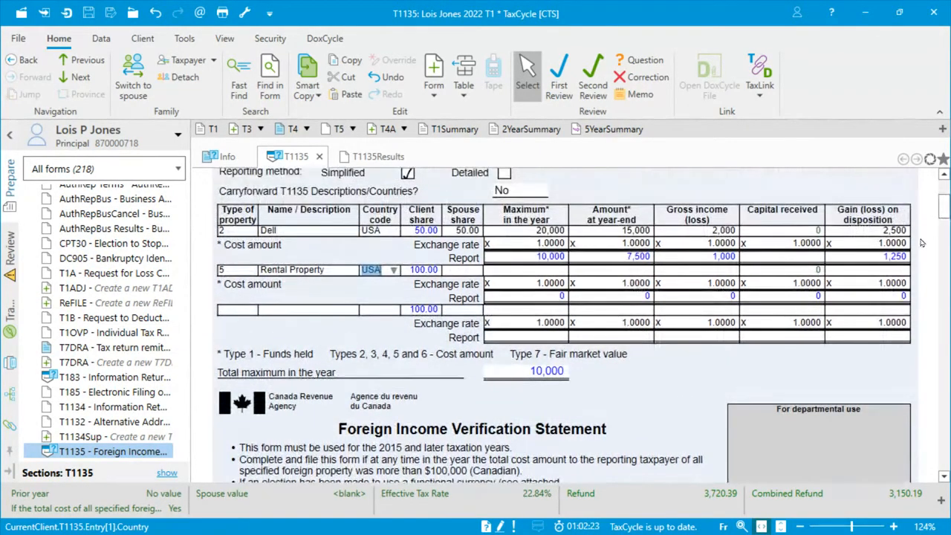
left_click(456, 271)
type("50")
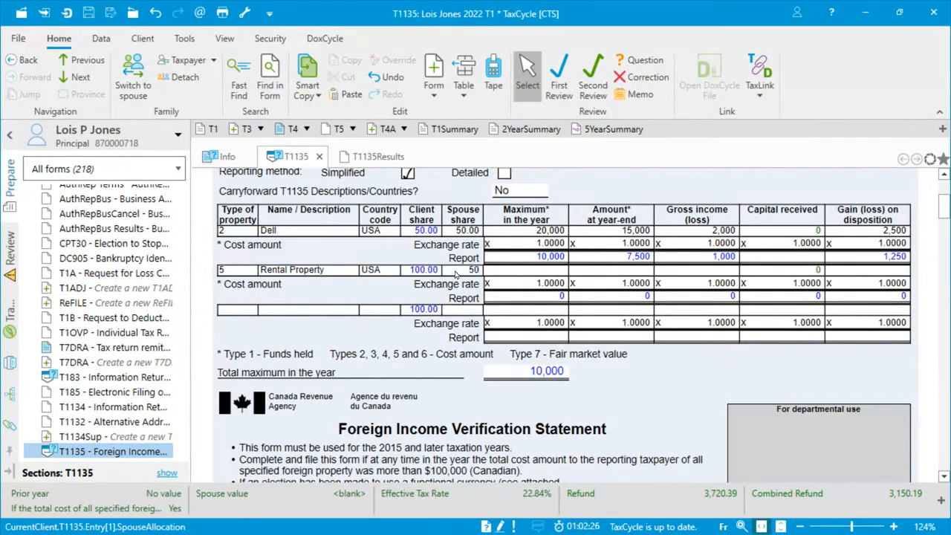
key("Tab")
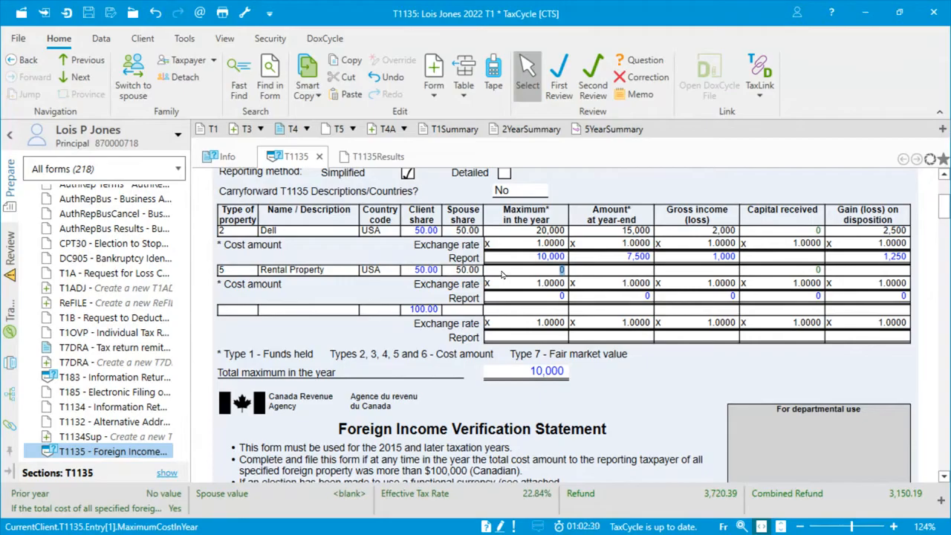
type("300,000")
key("Tab")
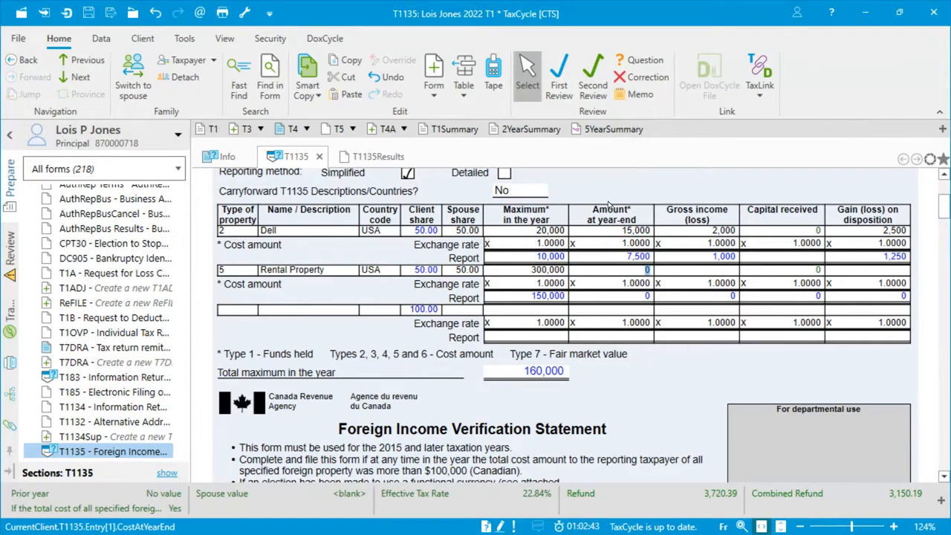
type("30,000")
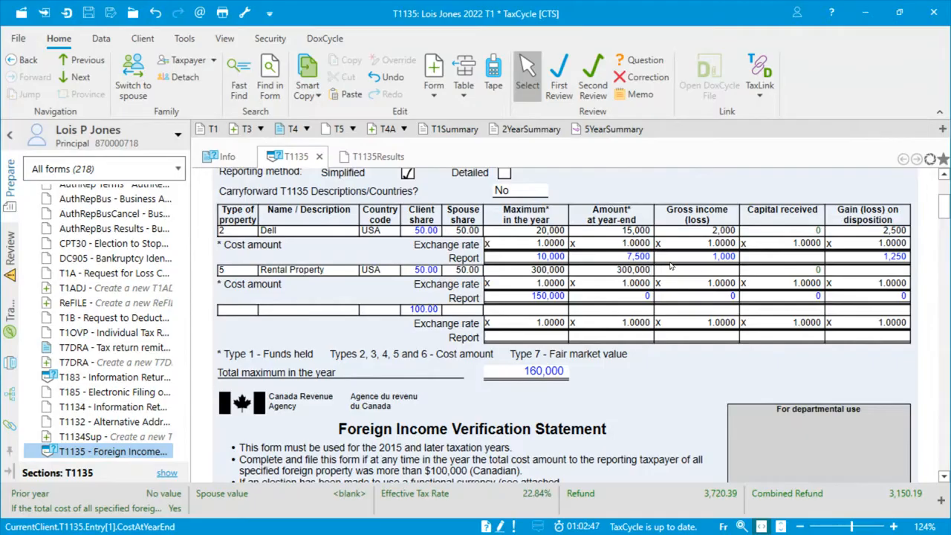
- Enter a gross income of 12,000 for the Rental Property
left_click(672, 272)
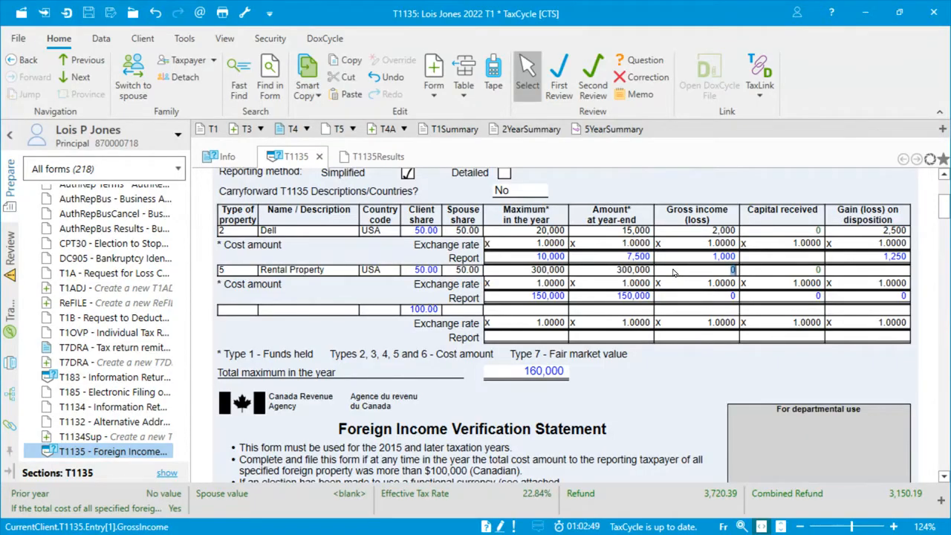
type("0")
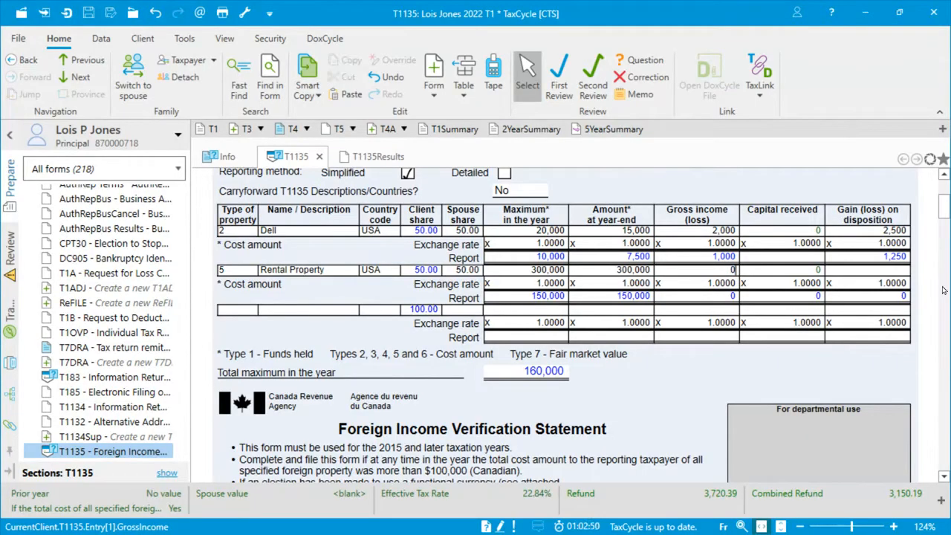
left_click(882, 272)
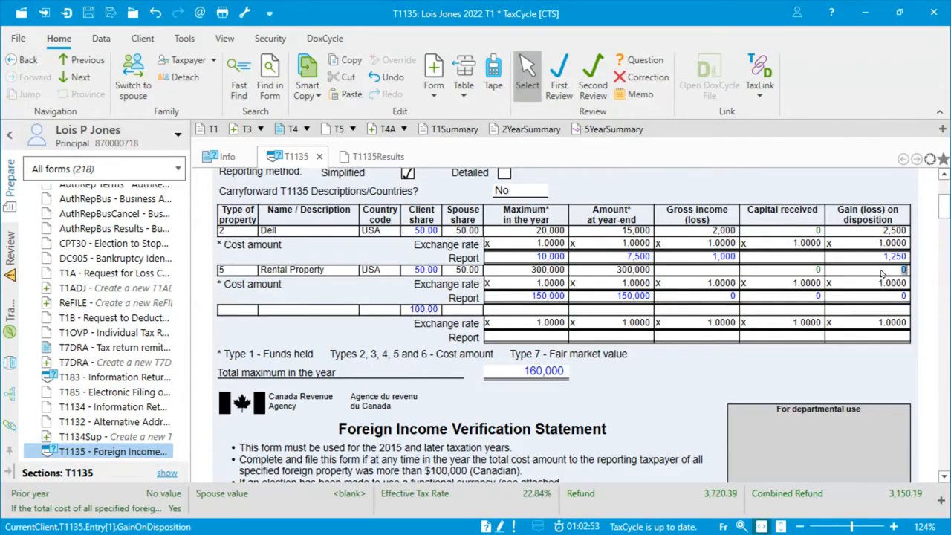
left_click(711, 274)
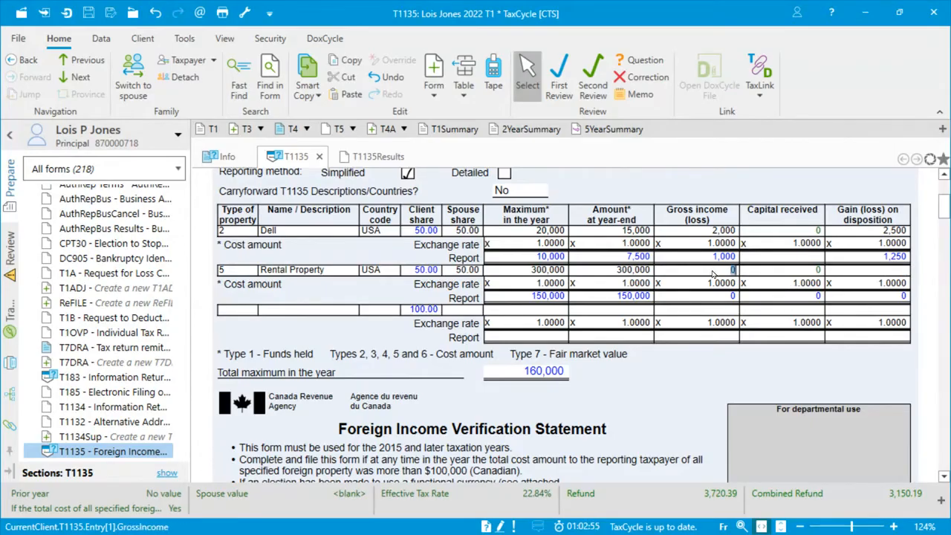
type("12000")
key("Tab")
key("Tab")
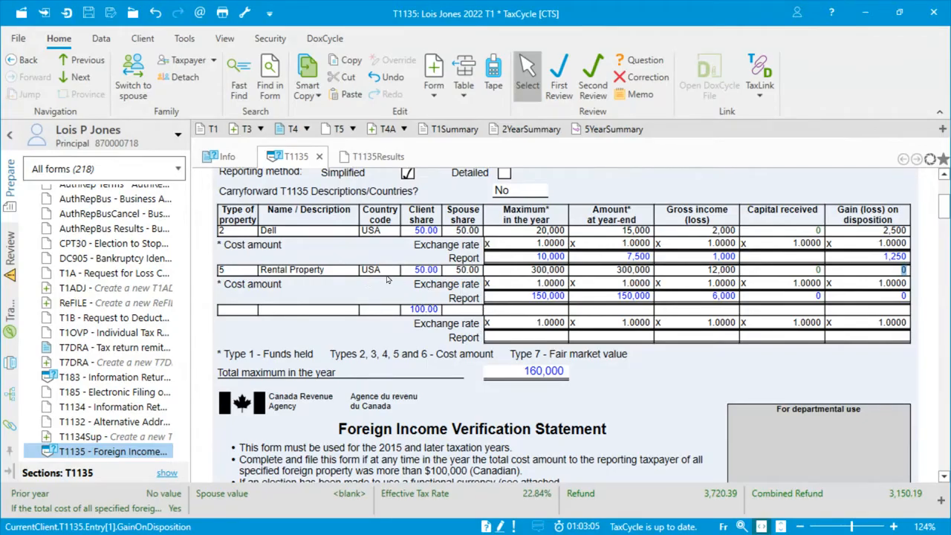
- Look up the Bank of Canada US dollar exchange rates for the Rental Property's maximum-in-the-year exchange rate
left_click(530, 288)
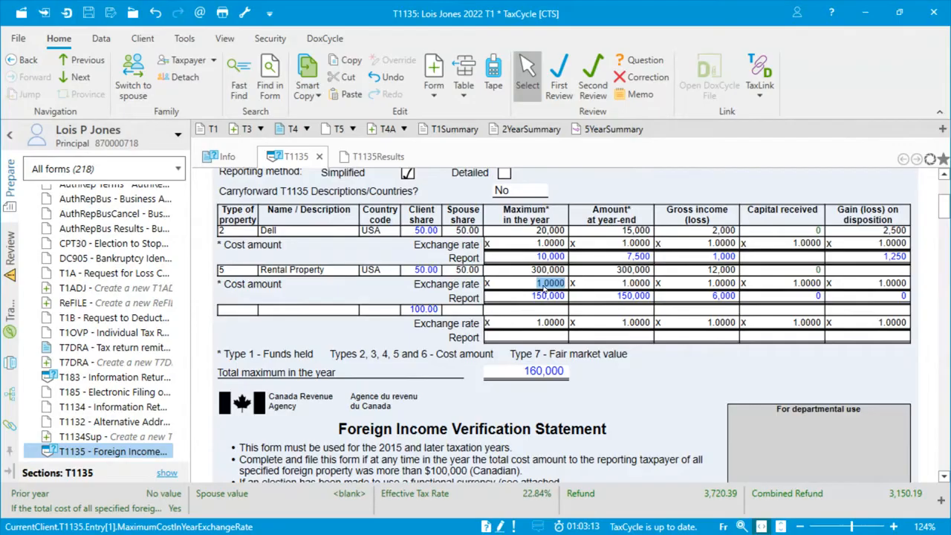
left_click(184, 38)
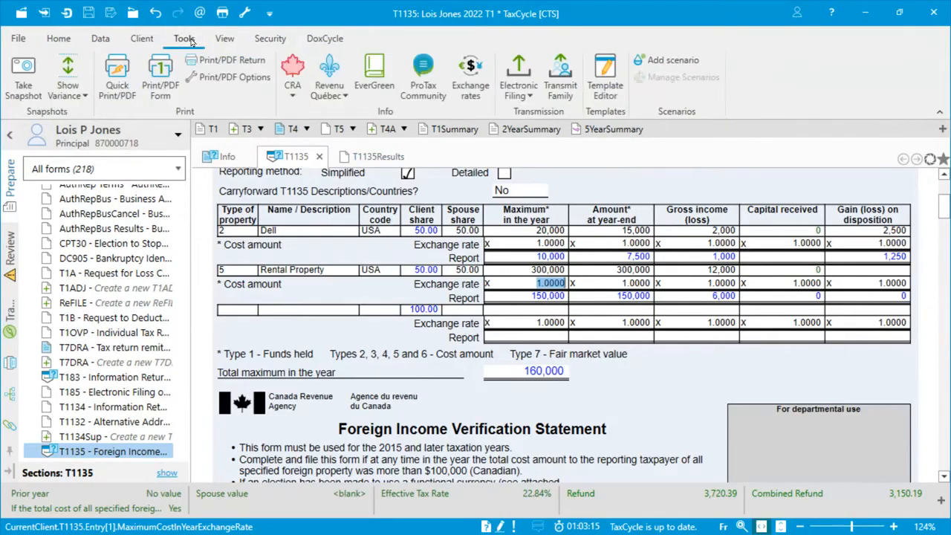
left_click(462, 93)
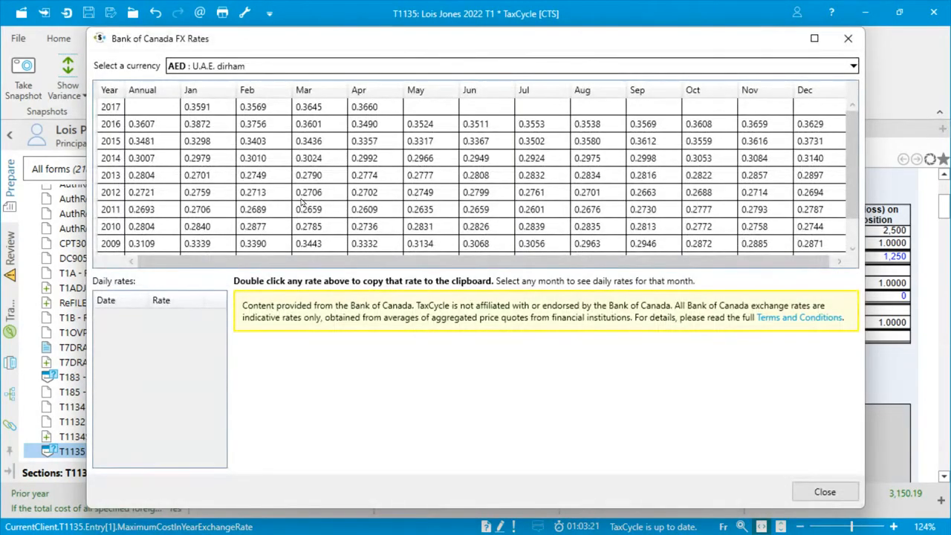
left_click(199, 68)
scroll(223, 234, "down", 6)
scroll(223, 234, "down", 9)
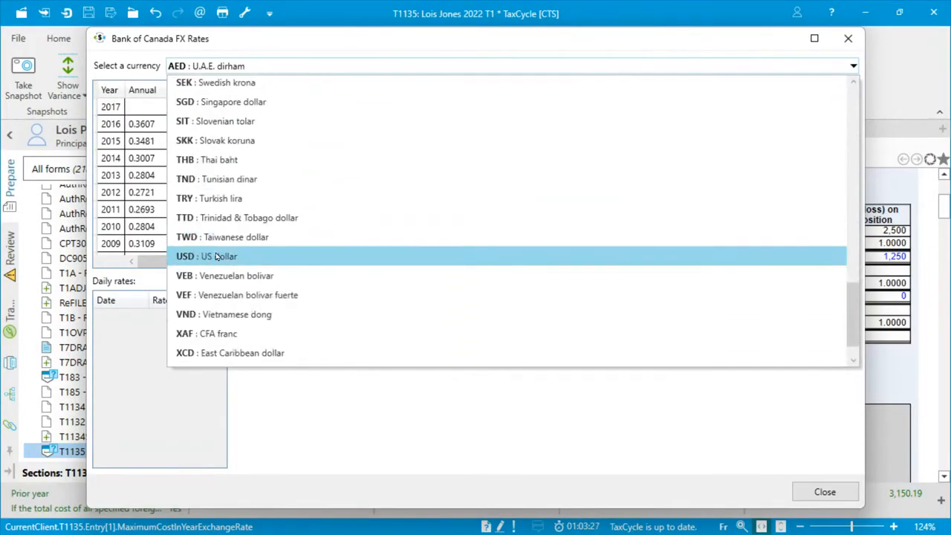
left_click(216, 256)
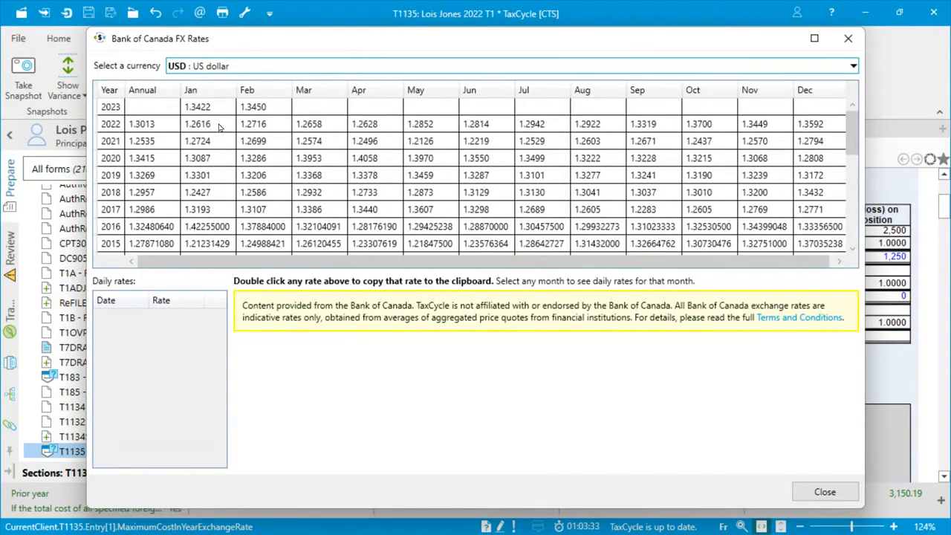
- Copy the 2022 annual US dollar rate of 1.3013 into the Rental Property's maximum-in-the-year exchange rate and view the attached memo
left_click(166, 127)
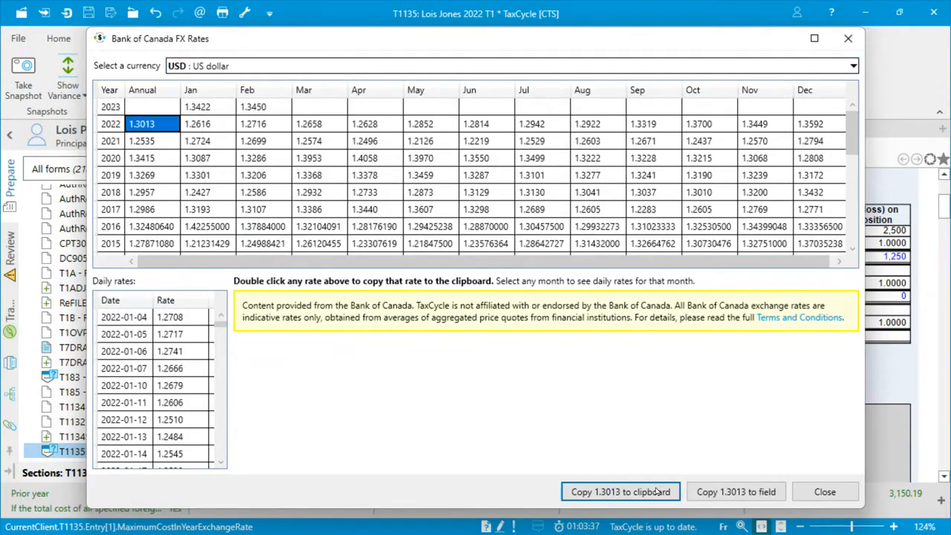
left_click(724, 497)
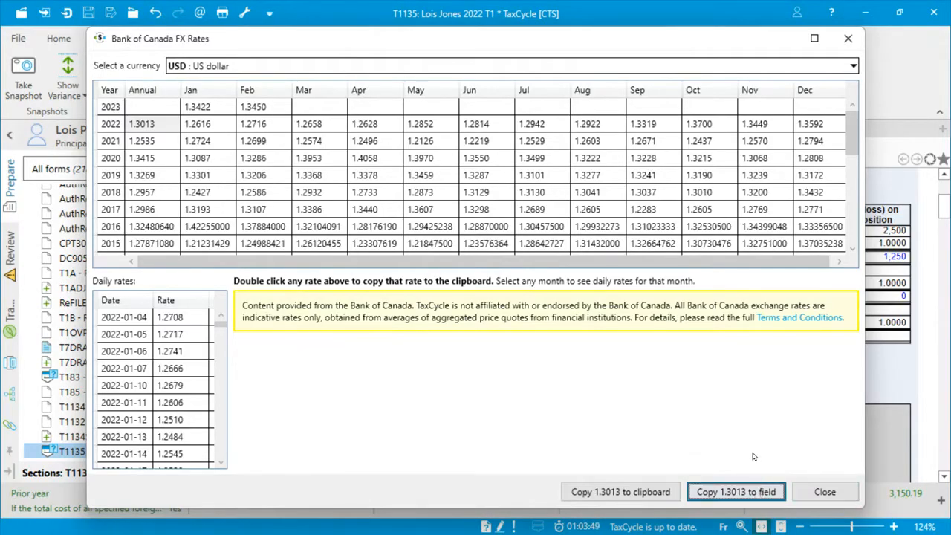
left_click(809, 488)
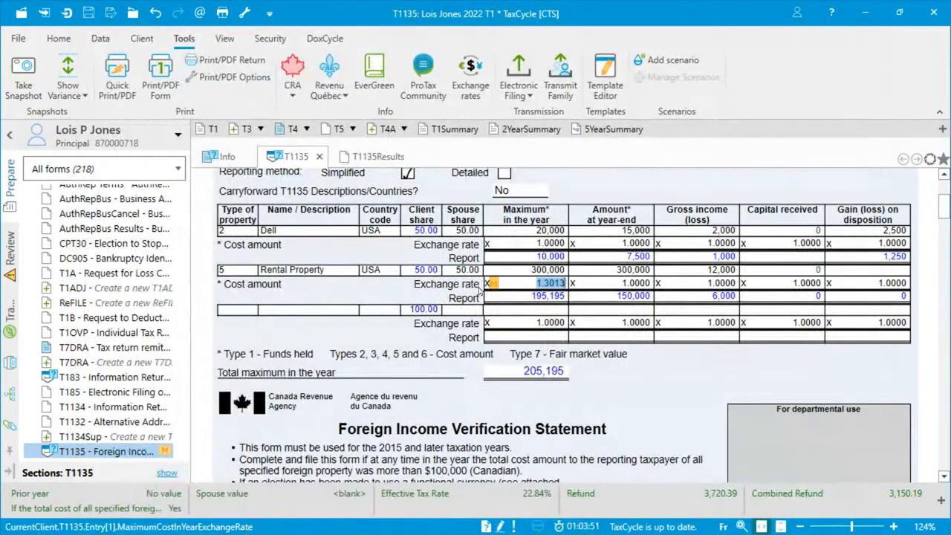
mouse_move(543, 286)
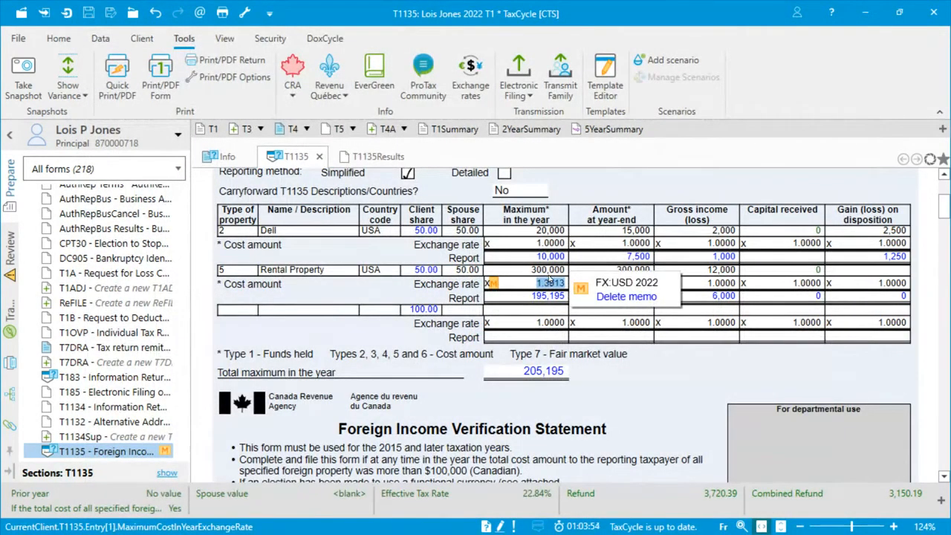
key("Up")
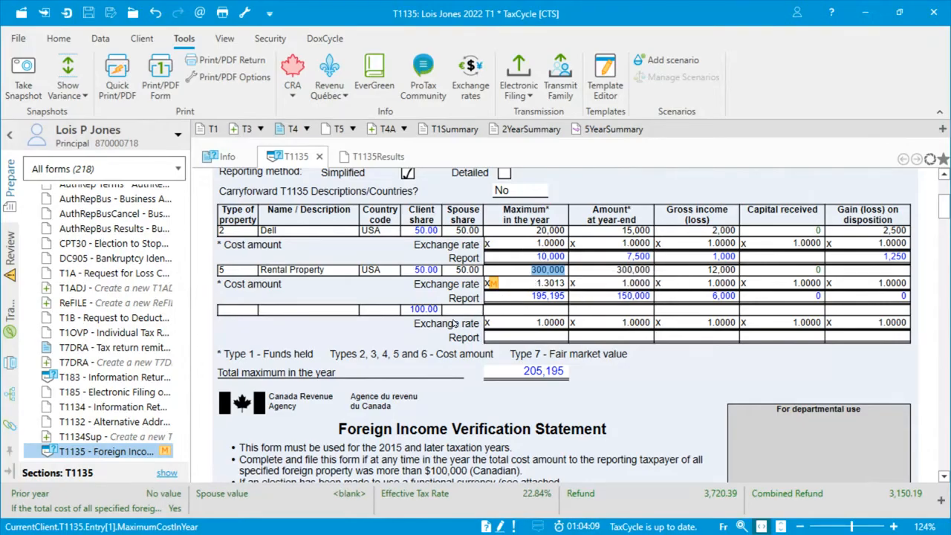
- Enable inserting the current date upon transmission and printing in the T1135 certification section and check the review message on the date
scroll(449, 332, "down", 4)
scroll(449, 332, "down", 10)
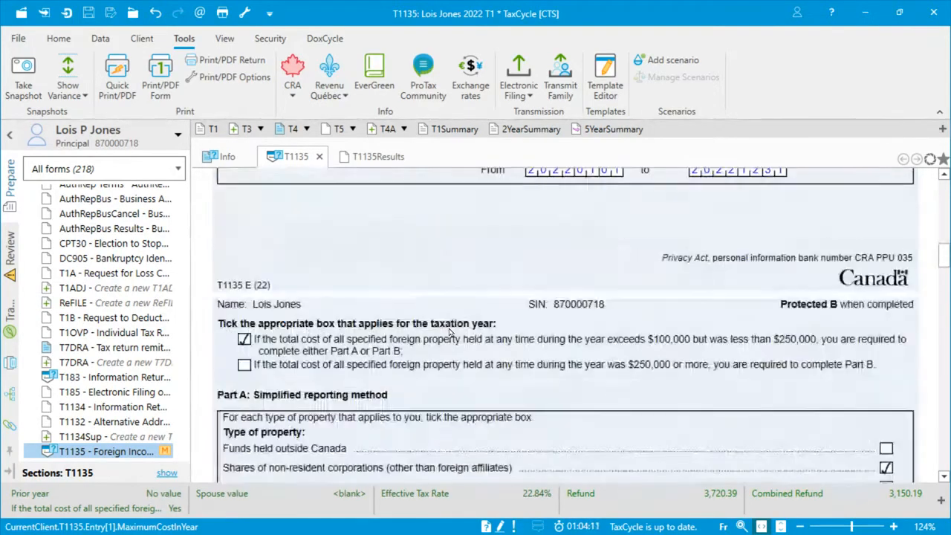
scroll(449, 331, "down", 1)
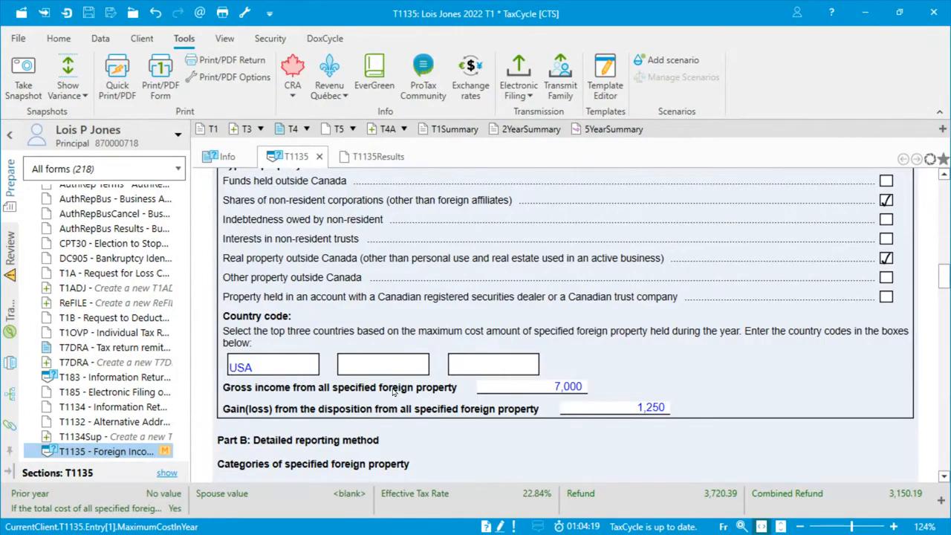
scroll(393, 401, "down", 10)
scroll(394, 412, "down", 5)
scroll(394, 412, "down", 1)
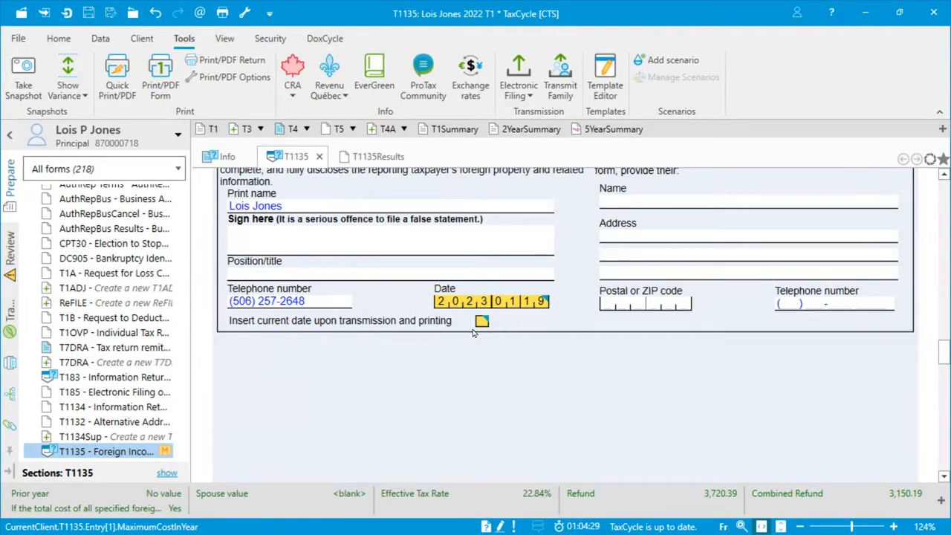
mouse_move(481, 325)
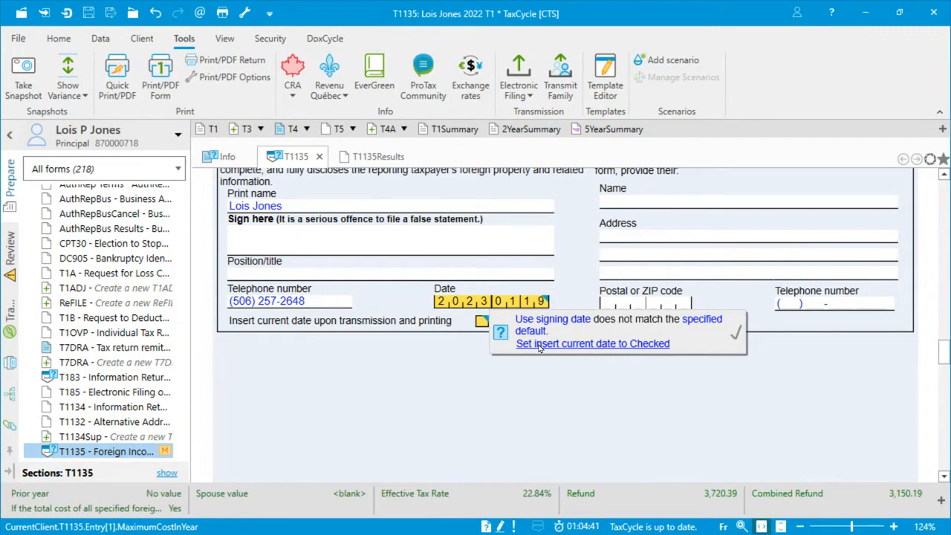
left_click(481, 323)
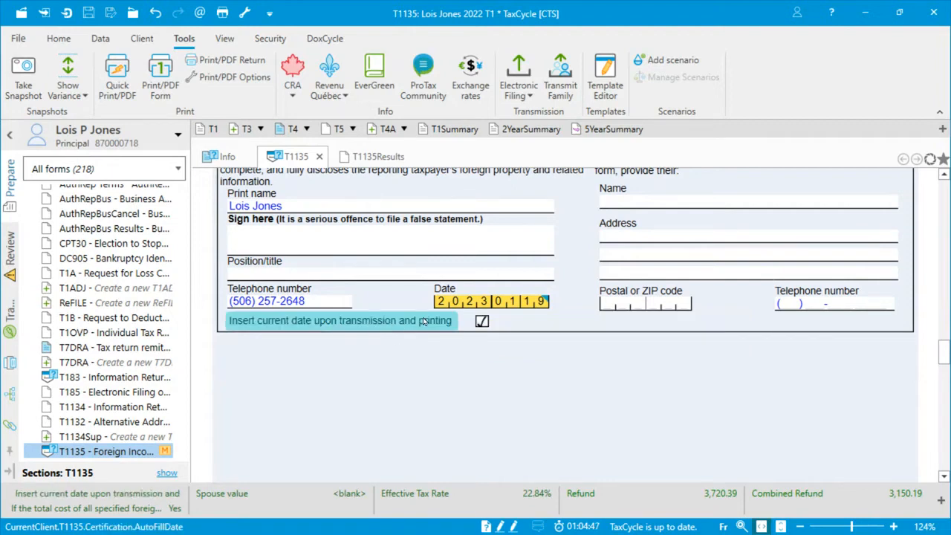
mouse_move(509, 307)
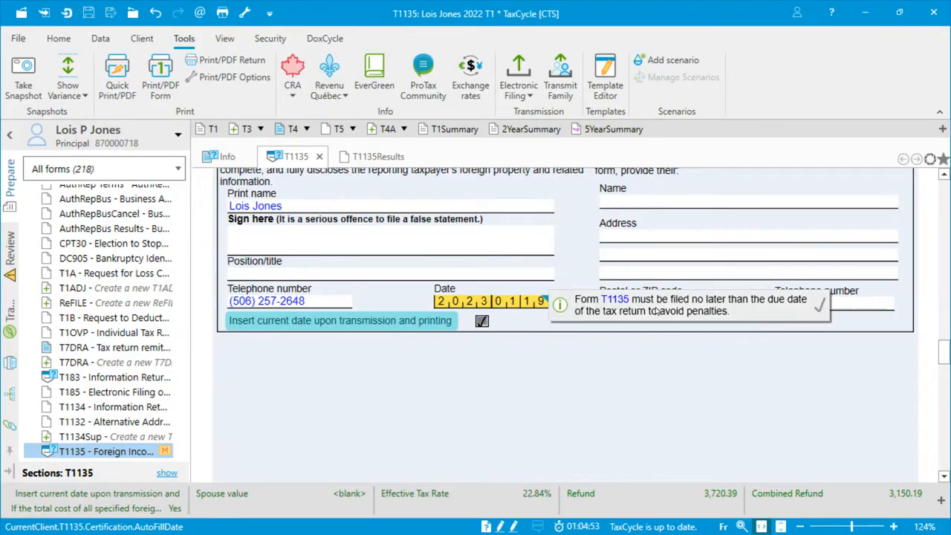
left_click(818, 309)
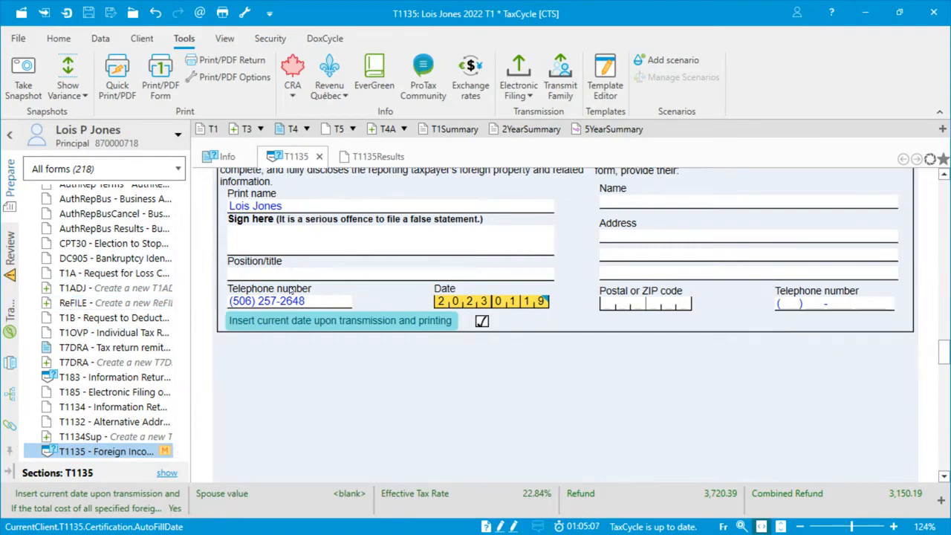
- Check the T1135 signature requirements among the pending transmissions and open the T1135 electronic transmission results
left_click(9, 315)
scroll(91, 358, "down", 1)
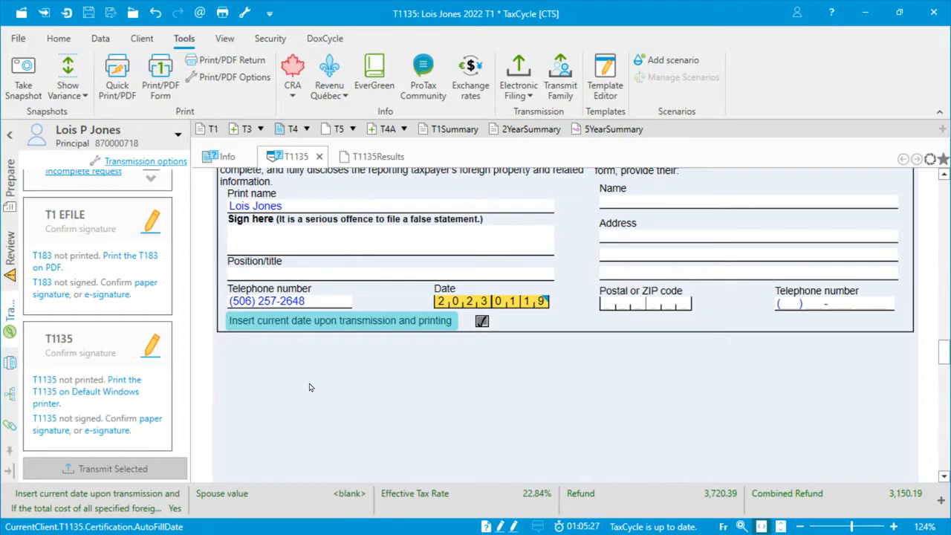
left_click(368, 159)
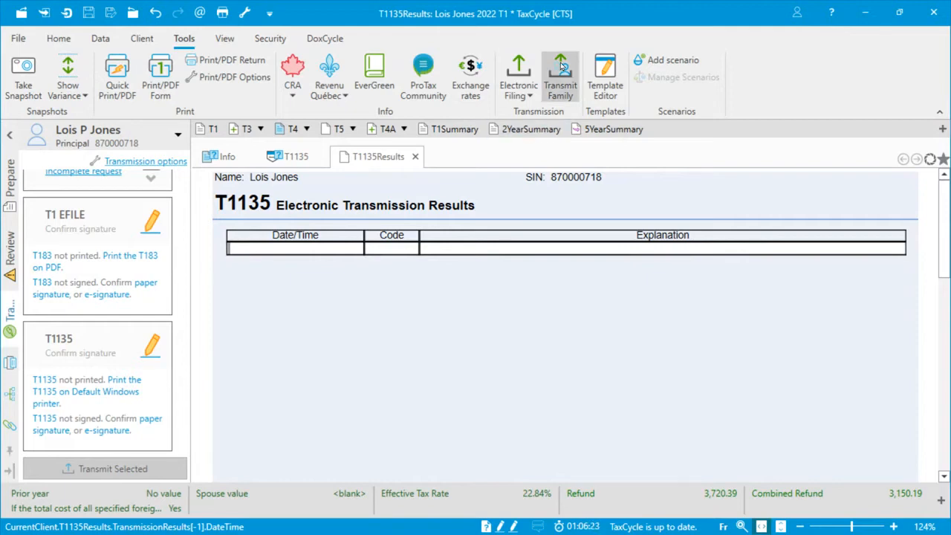
- Switch to the Test Case #19 T5013 return and review its pending transmissions, T1135 results and Submit e-Document Service requirements
left_click(872, 19)
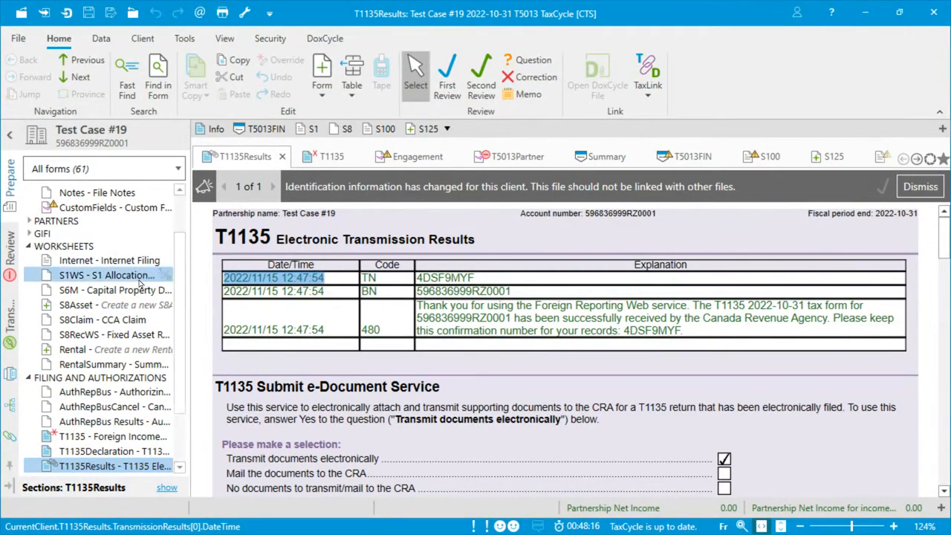
left_click(10, 318)
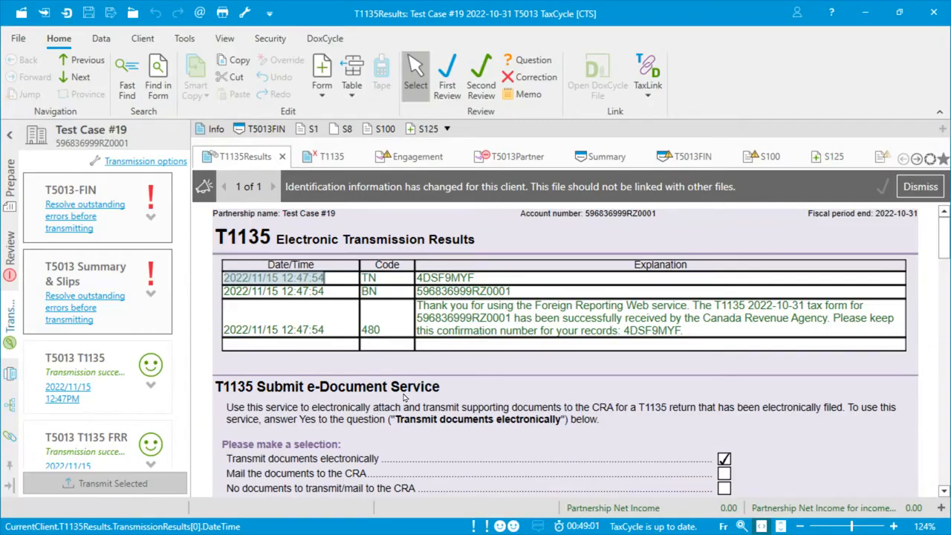
scroll(404, 398, "down", 3)
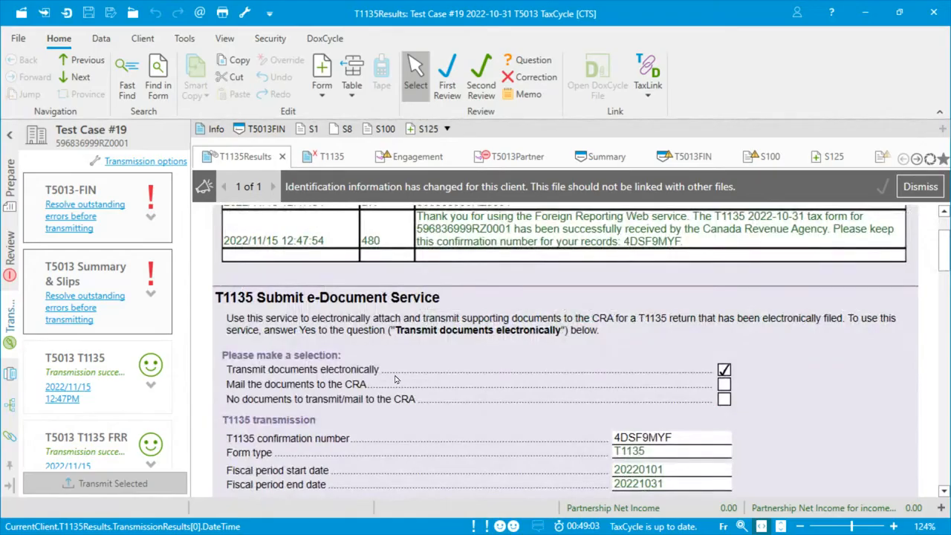
scroll(395, 380, "down", 3)
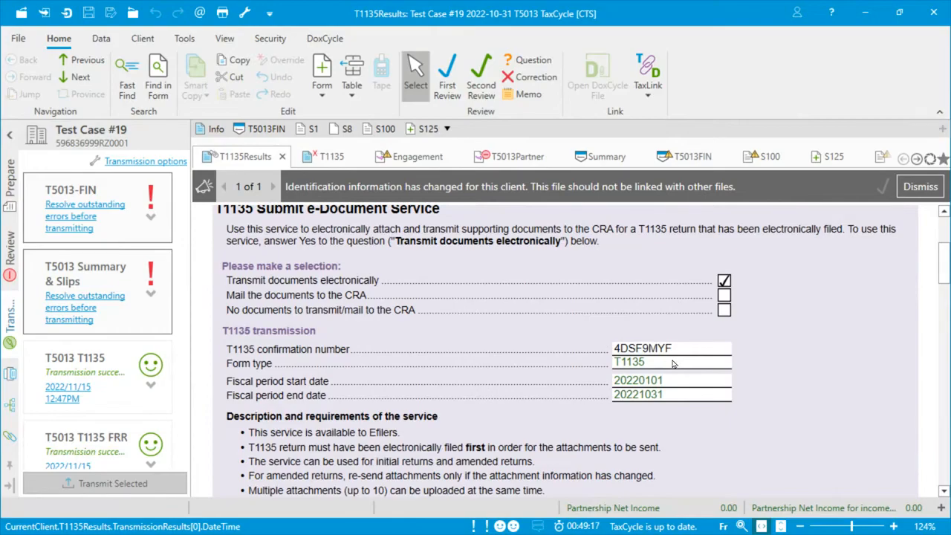
scroll(530, 420, "down", 3)
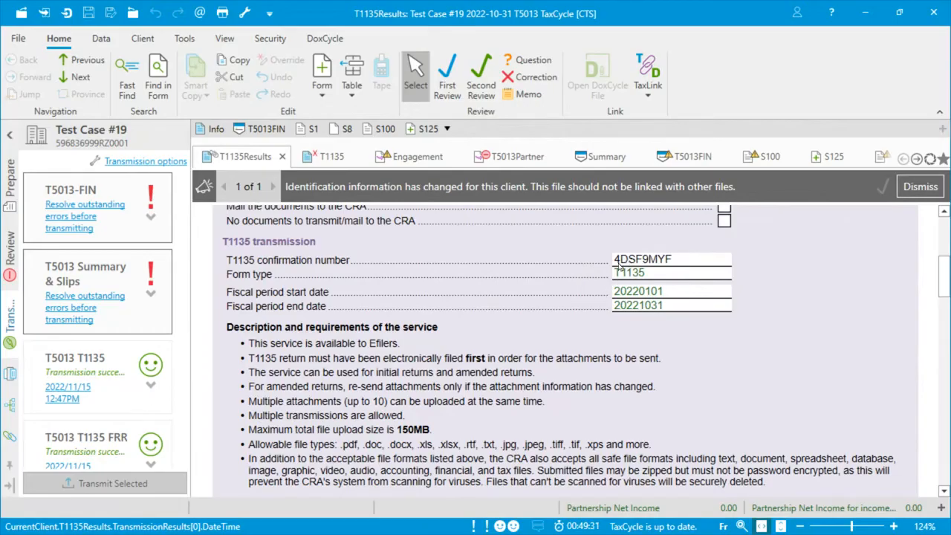
scroll(409, 410, "down", 3)
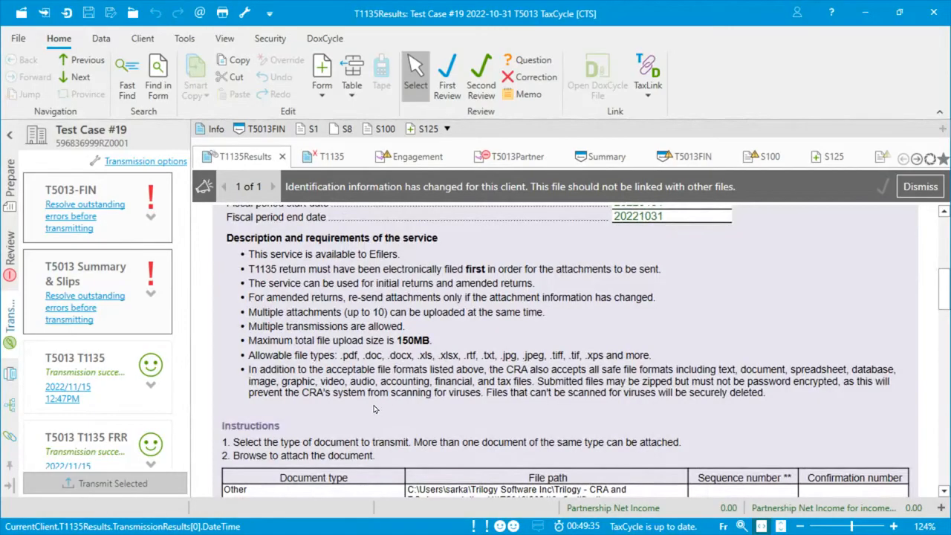
- Check the available document types and the file path field in the empty row of the T1135 attachments table
scroll(376, 406, "down", 6)
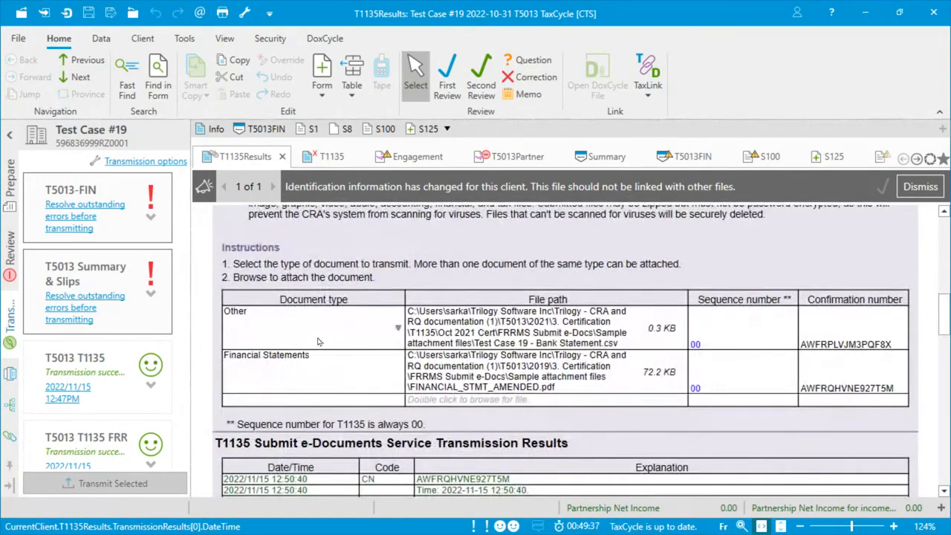
left_click(398, 401)
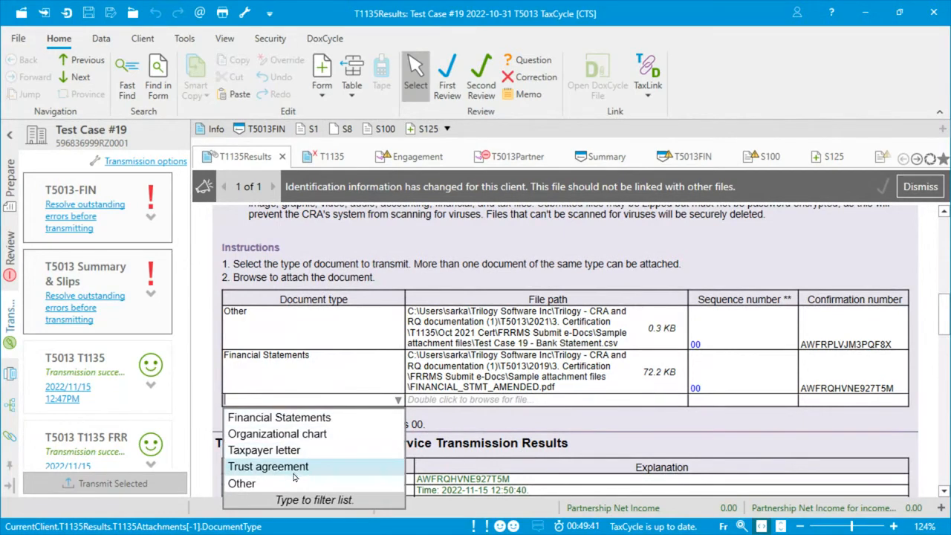
left_click(437, 401)
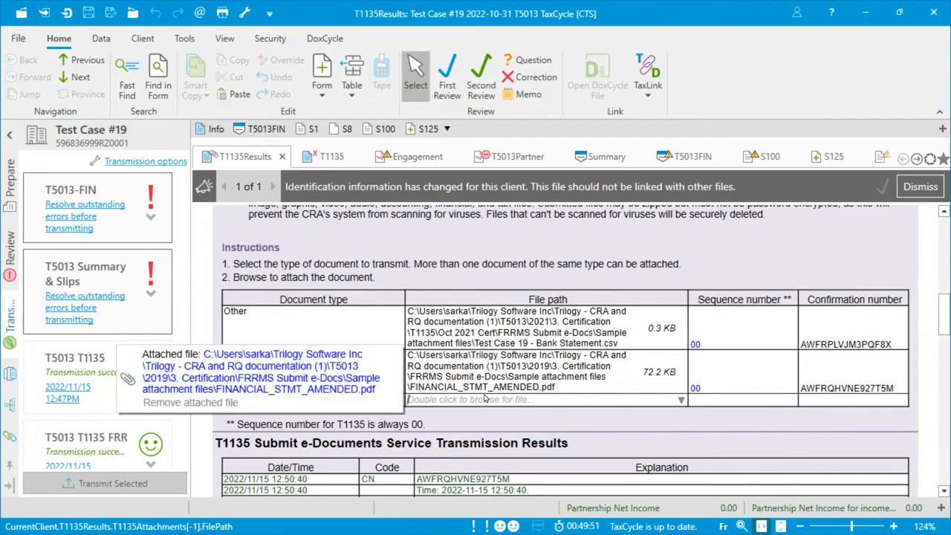
- View the details of the T5013 T1135 FRRMS transmission result and collapse them again
scroll(156, 409, "down", 1)
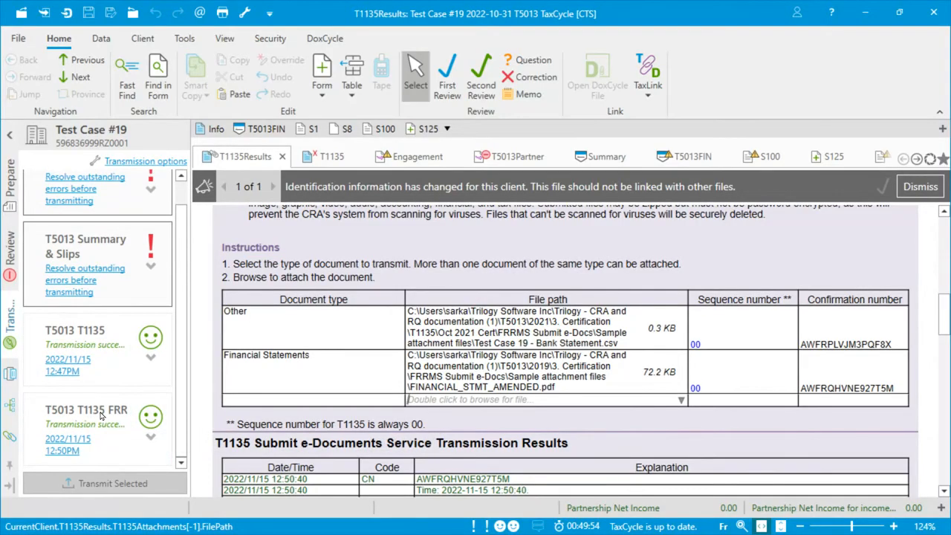
left_click(148, 438)
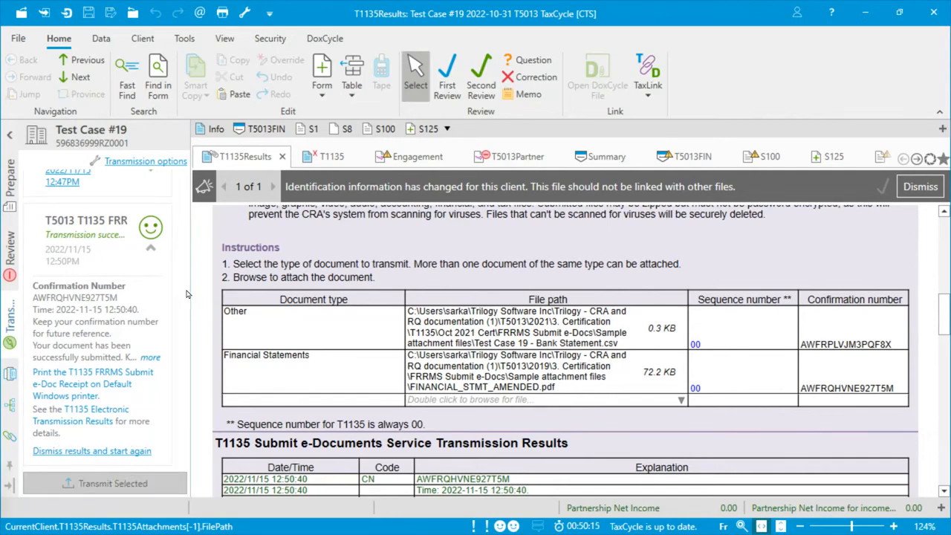
left_click(151, 250)
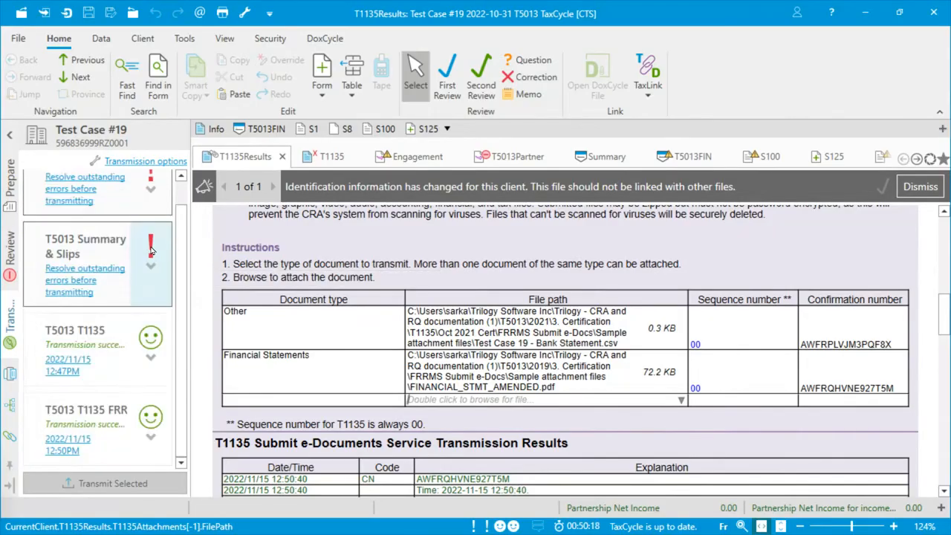
mouse_move(107, 372)
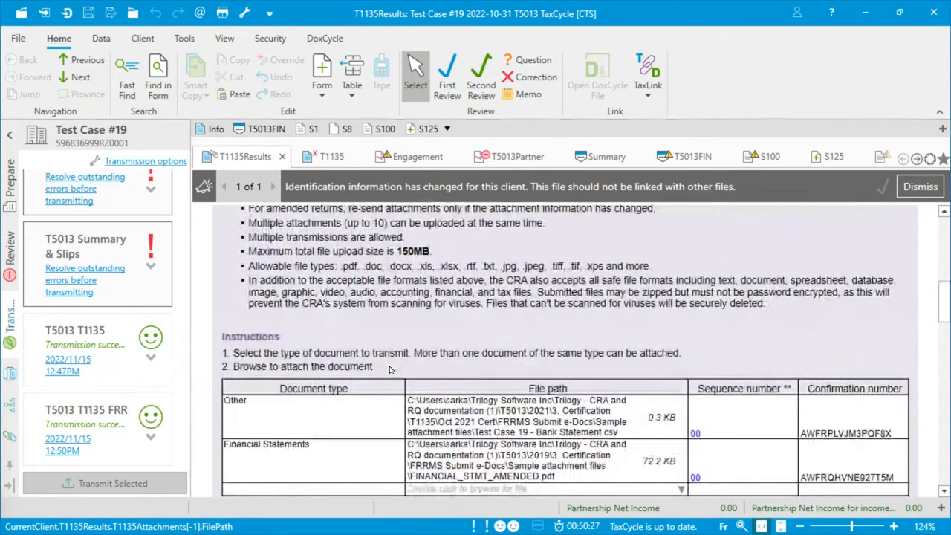
- Mark the partnership's T1135 Foreign Income Verification Statement as an amended return
scroll(390, 369, "up", 3)
scroll(390, 369, "up", 3)
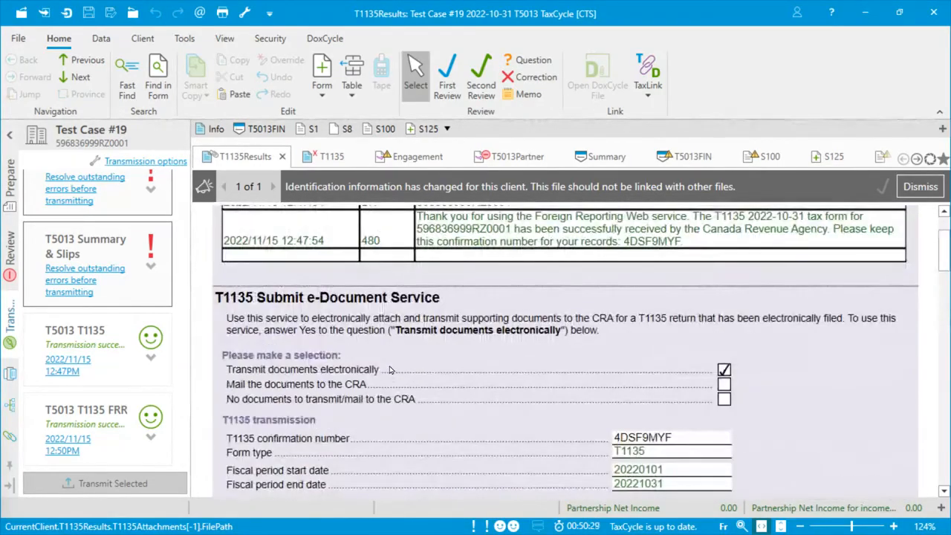
left_click(327, 156)
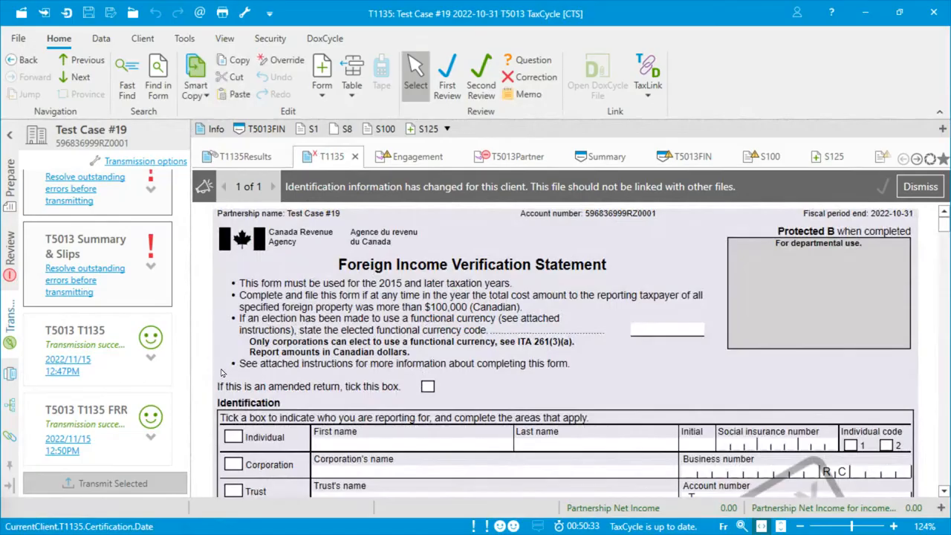
left_click(427, 386)
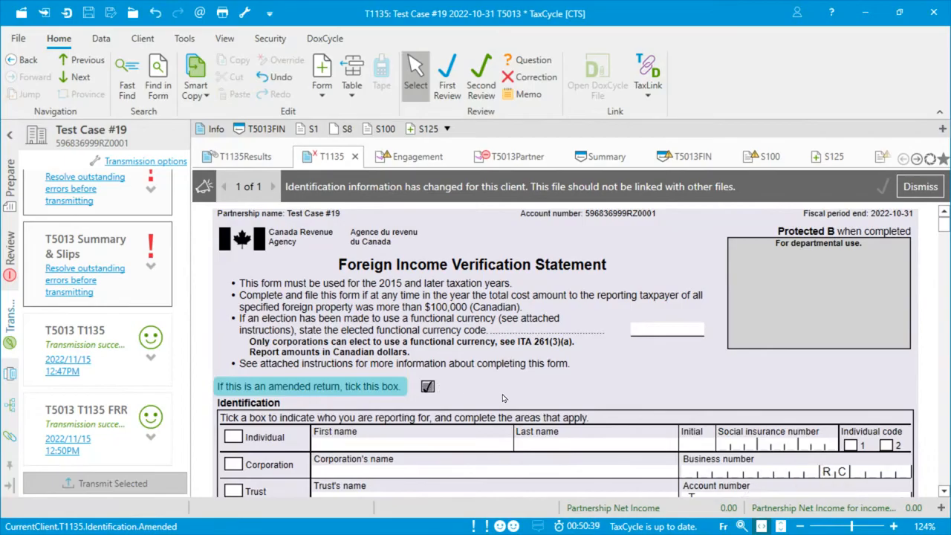
- Examine the amended T1135 from the identification section through the Part B property tables to the certification
scroll(502, 398, "down", 2)
scroll(502, 398, "down", 4)
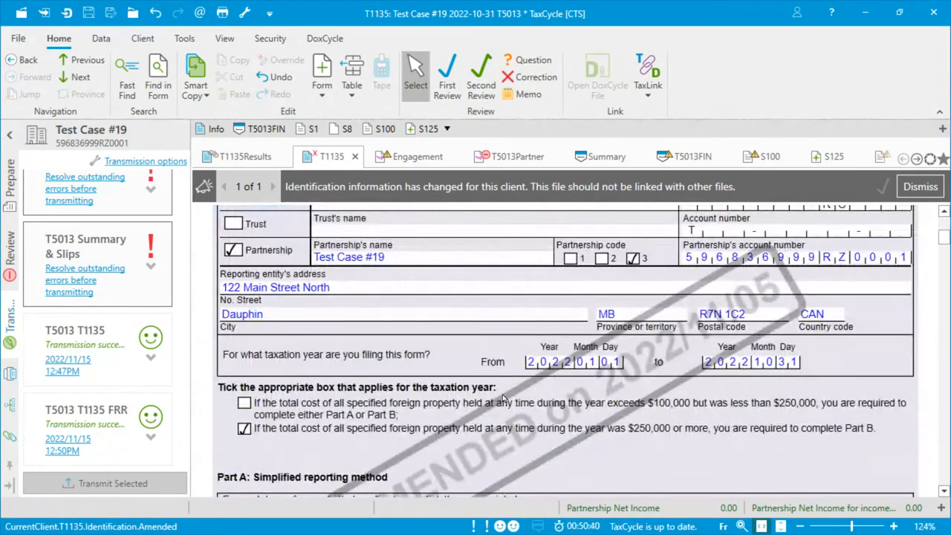
scroll(502, 398, "down", 2)
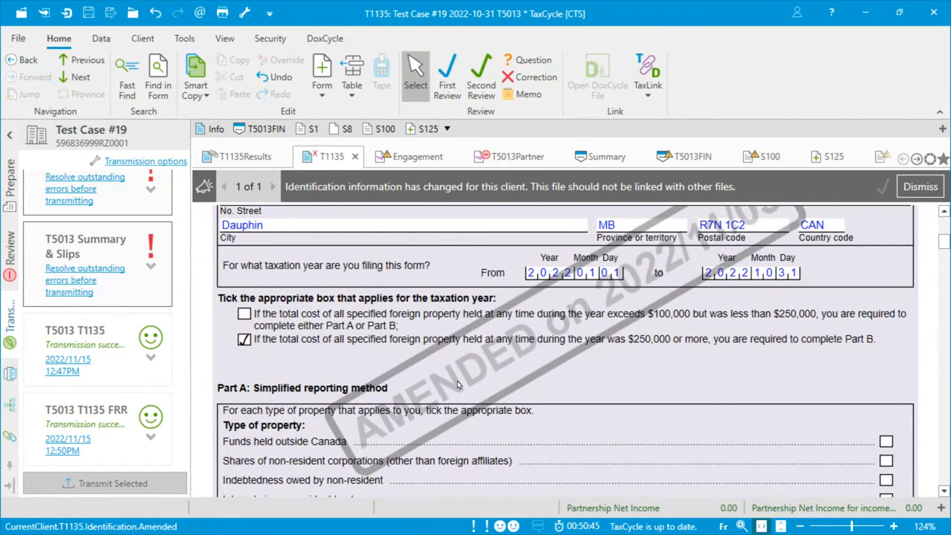
scroll(457, 384, "down", 6)
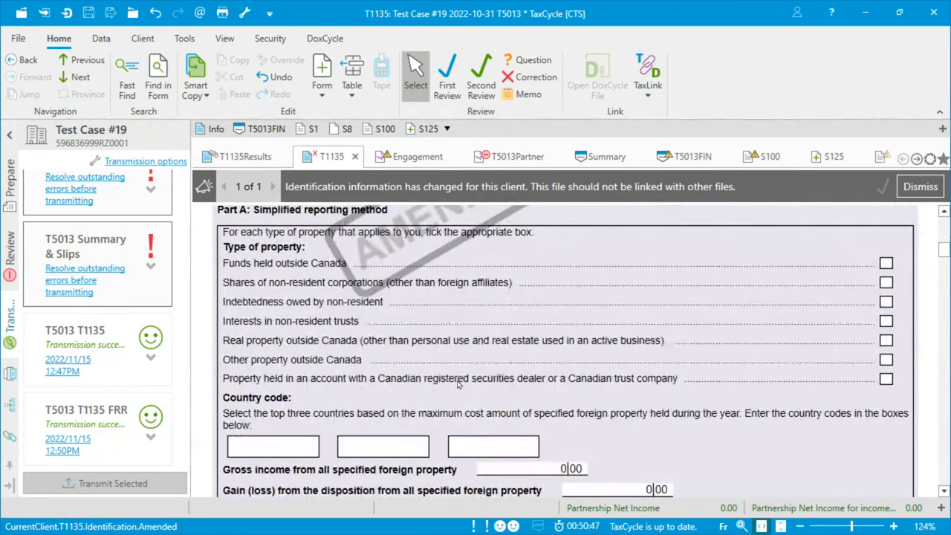
scroll(458, 384, "down", 9)
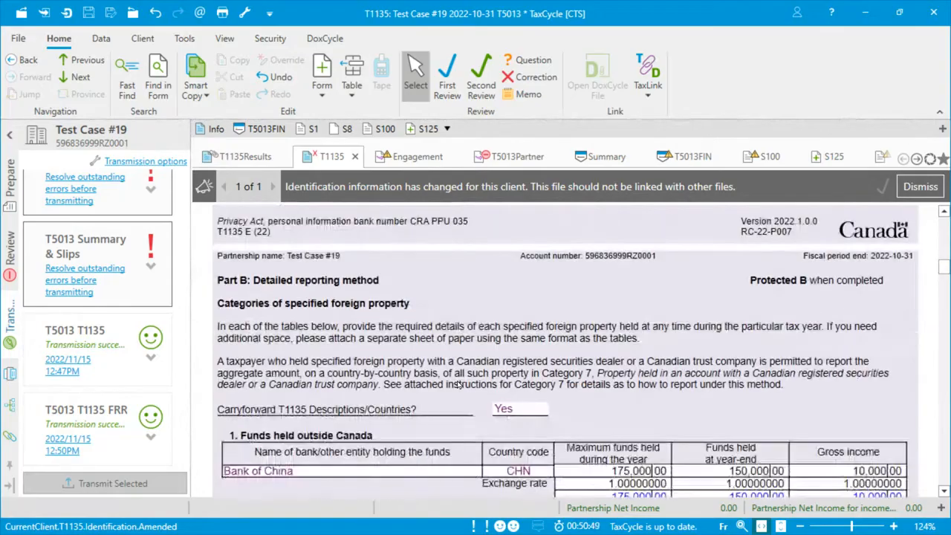
scroll(457, 384, "down", 6)
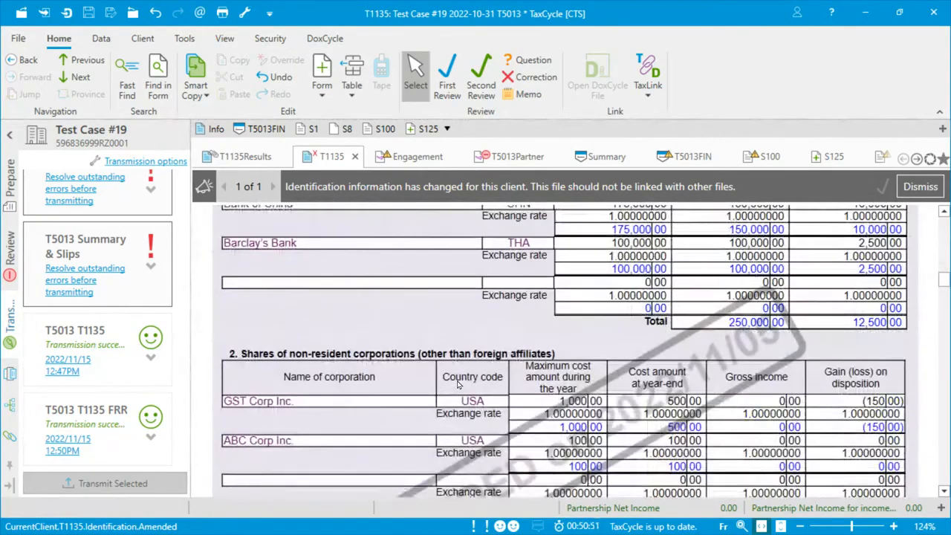
scroll(457, 384, "down", 18)
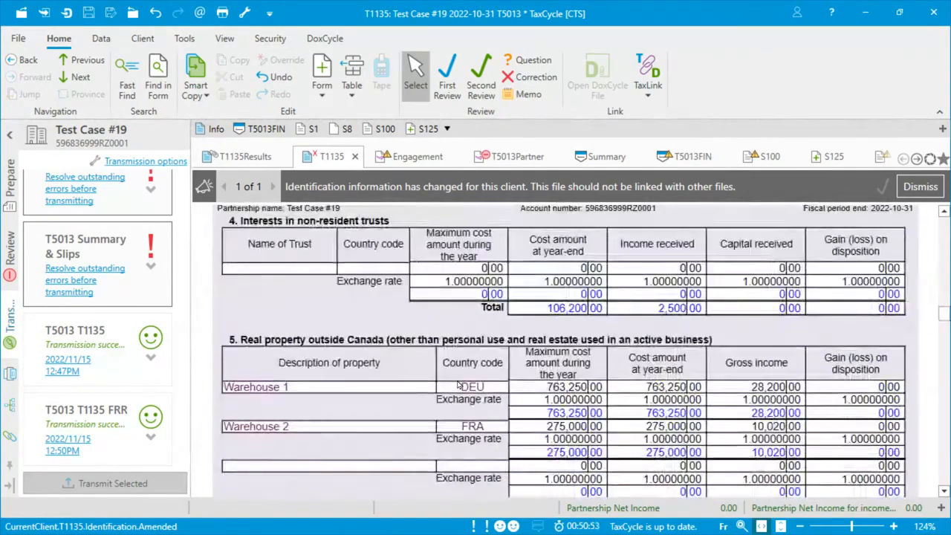
scroll(457, 384, "down", 8)
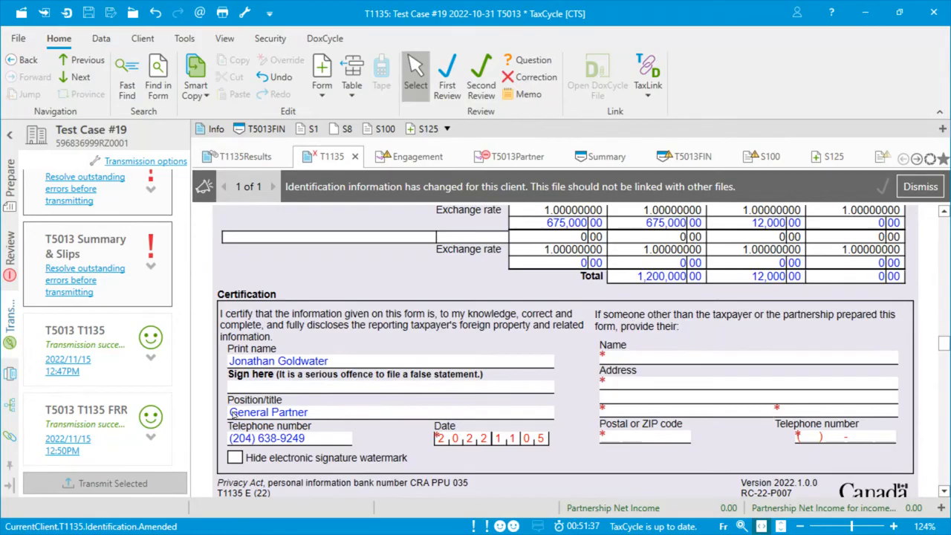
- Dismiss the T5013 T1135 transmission results and restart its transmission process
left_click(149, 358)
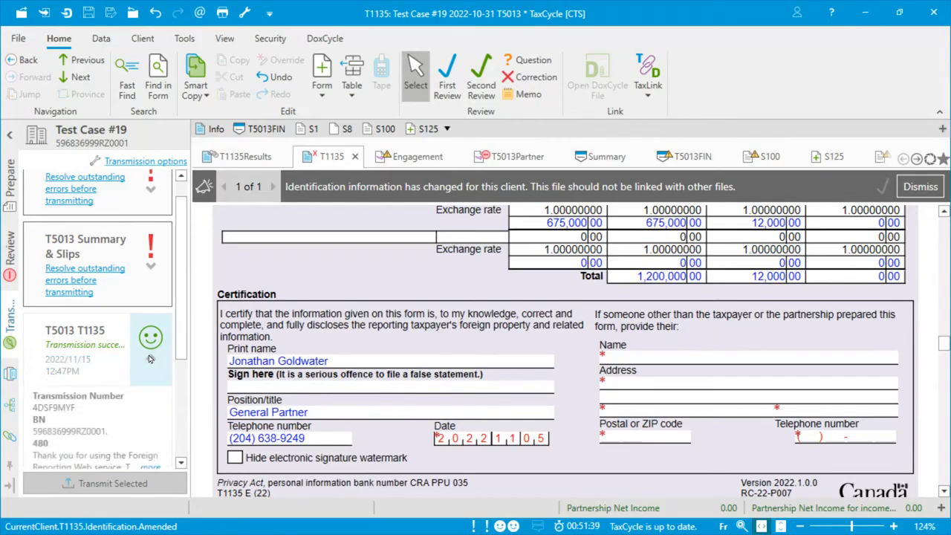
scroll(91, 396, "down", 1)
scroll(91, 395, "down", 2)
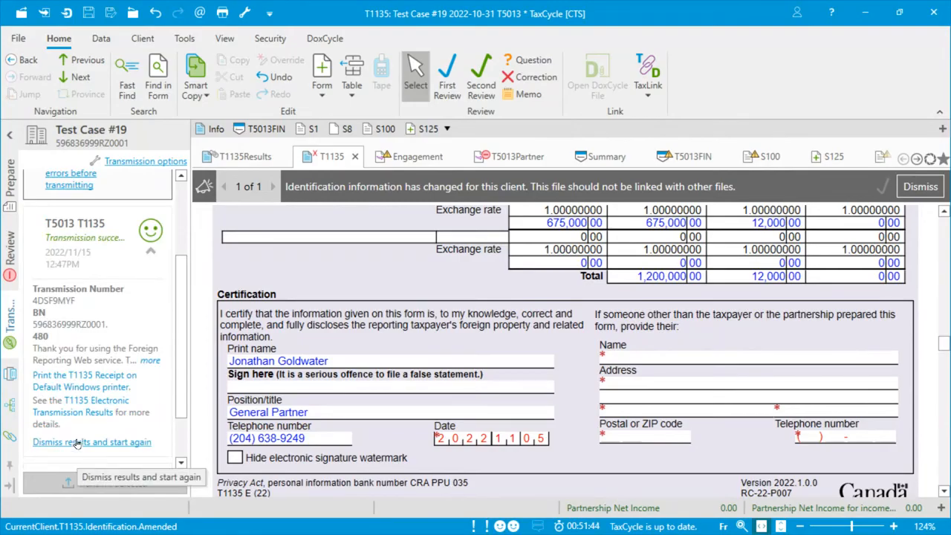
left_click(76, 442)
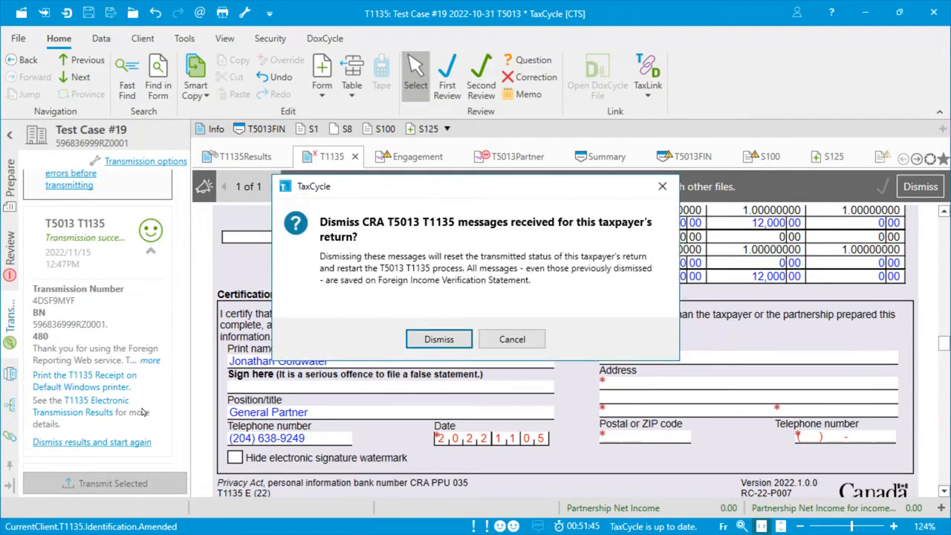
left_click(437, 339)
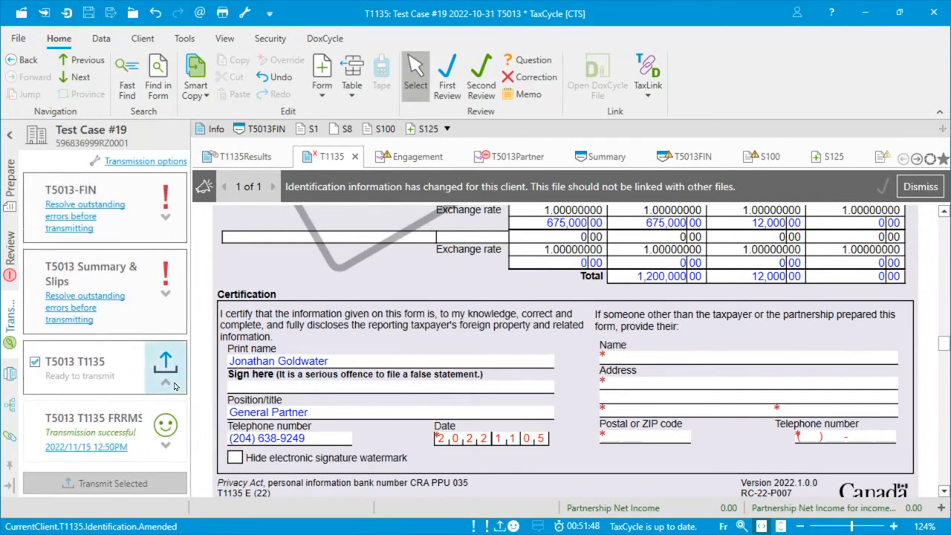
- Accept the T1135 Terms and Conditions for the T5013 T1135 transmission
left_click(152, 382)
left_click(38, 407)
scroll(93, 450, "down", 1)
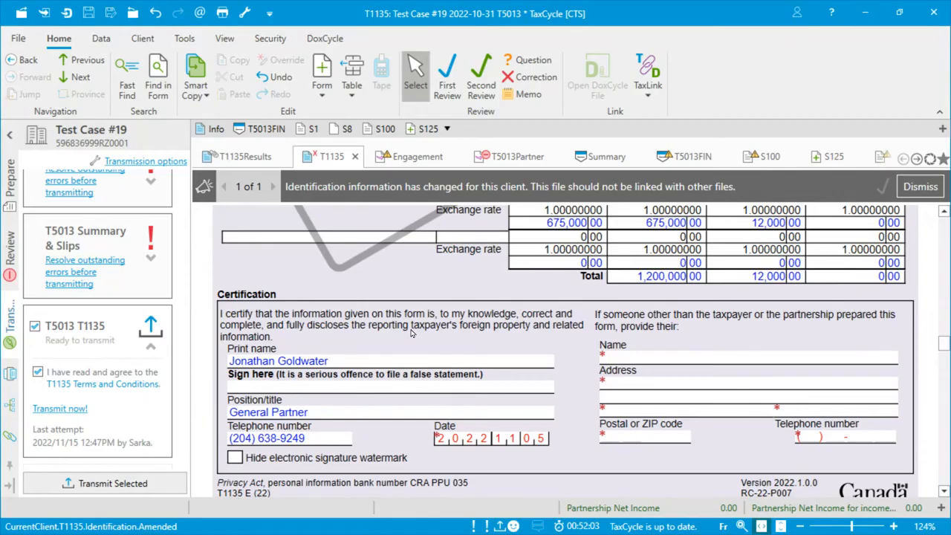
- Check the choices for carrying forward T1135 descriptions and countries in Part B, leaving the setting as it is
scroll(409, 343, "up", 10)
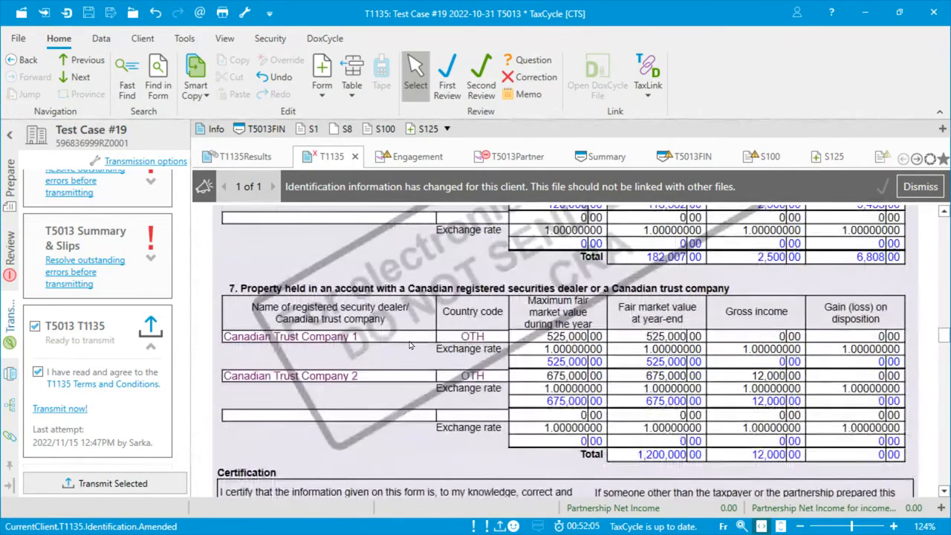
scroll(409, 343, "up", 10)
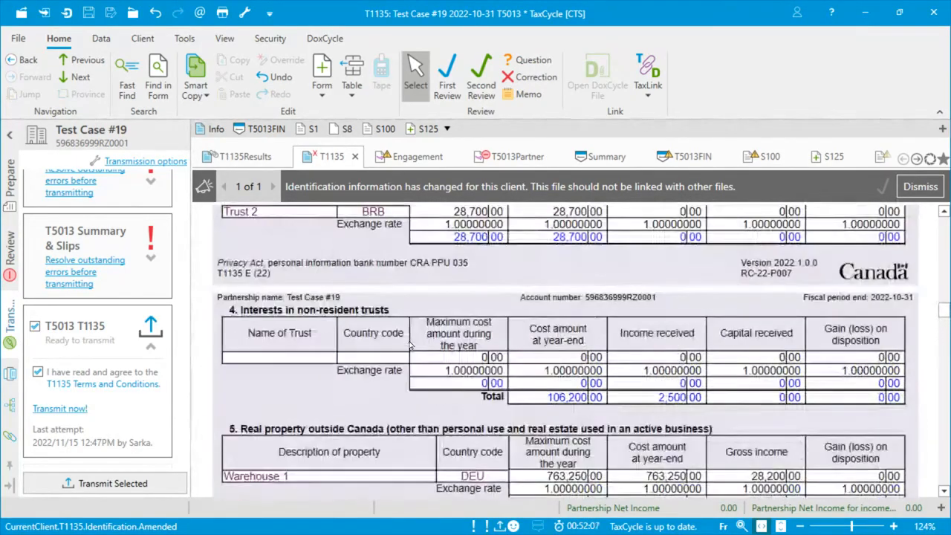
scroll(409, 344, "up", 10)
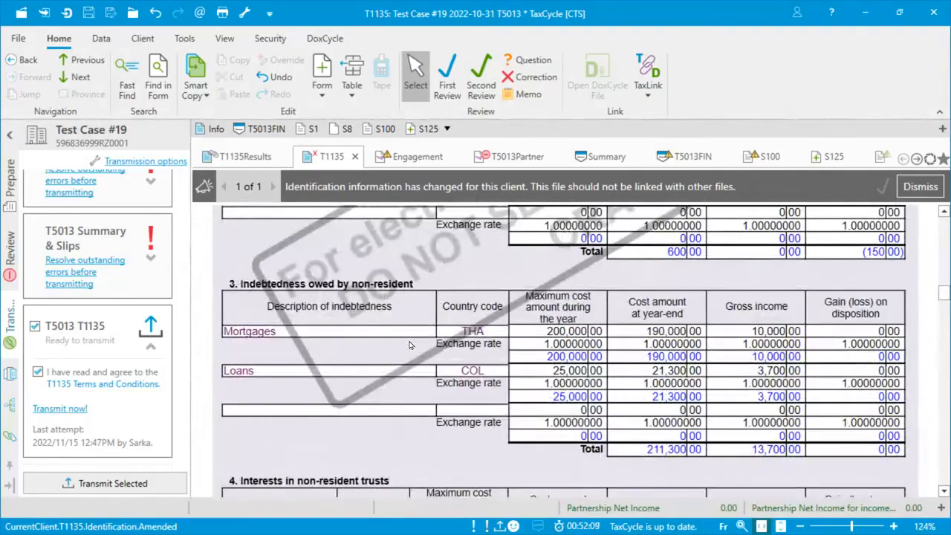
scroll(409, 344, "up", 8)
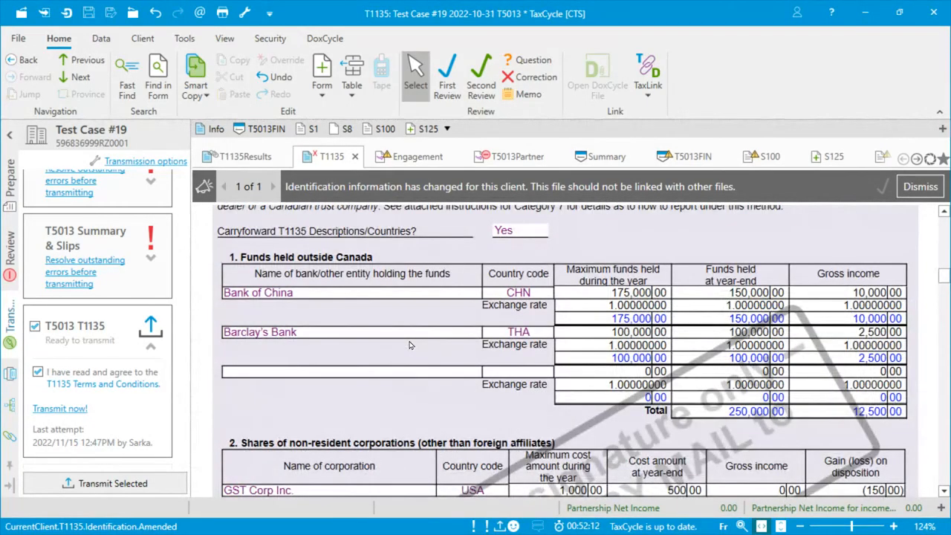
scroll(404, 334, "up", 2)
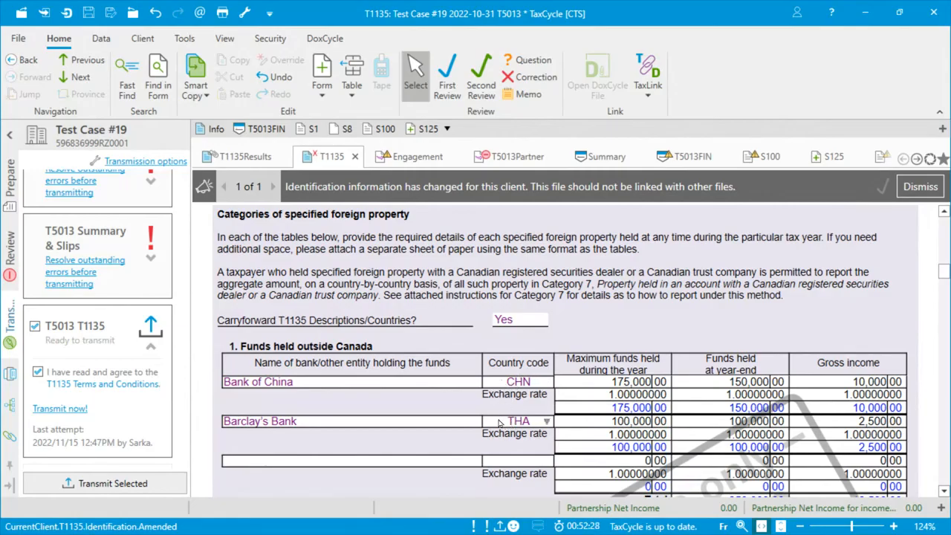
left_click(541, 320)
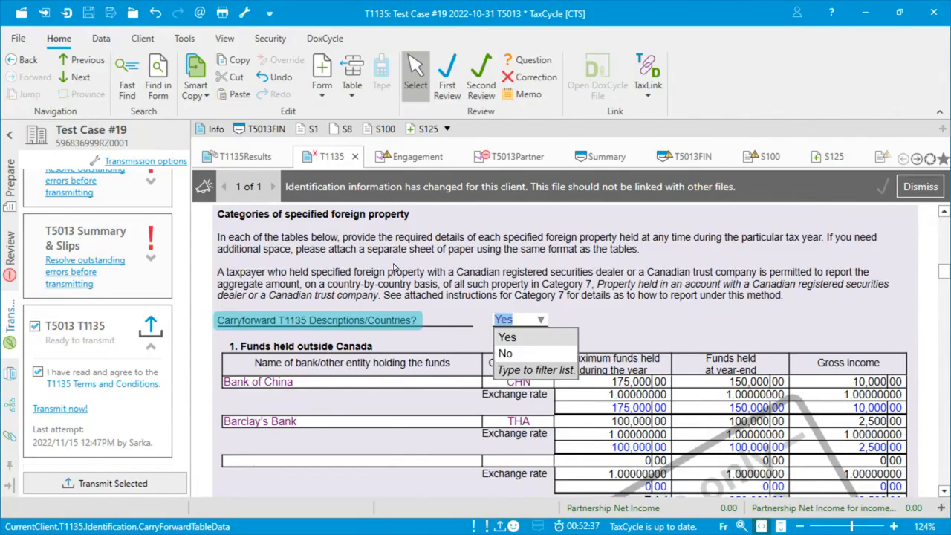
key("Escape")
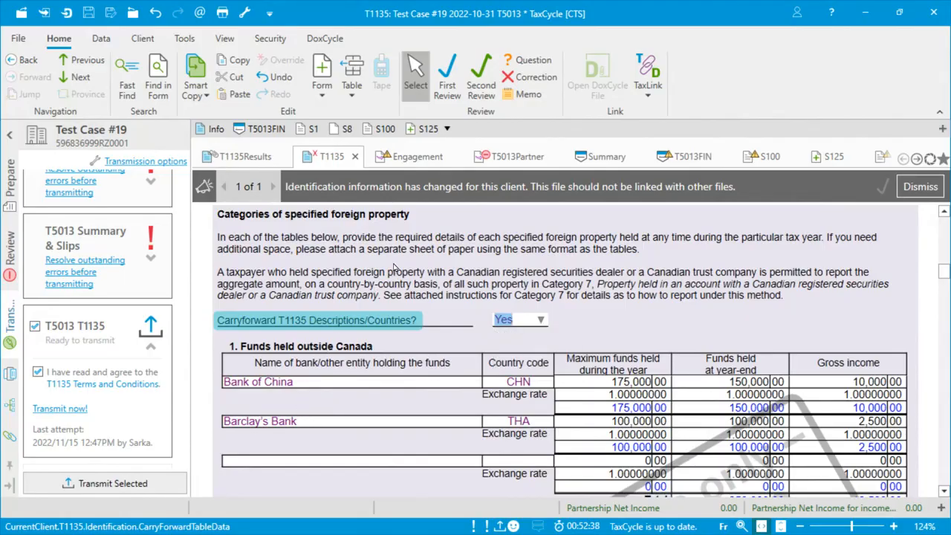